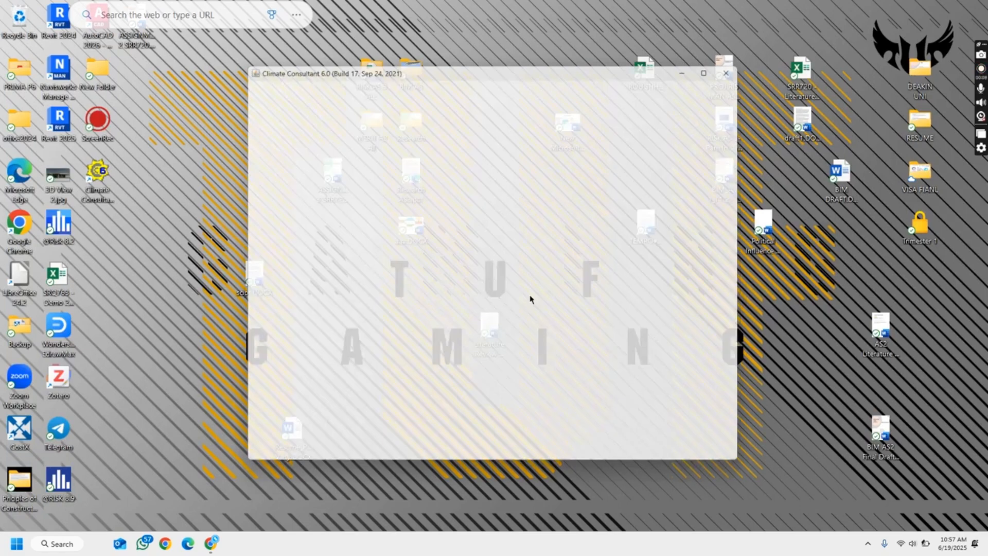
Start a new project with the building type left as Residential and the units set to Metric.
scroll(609, 390, "down", 5)
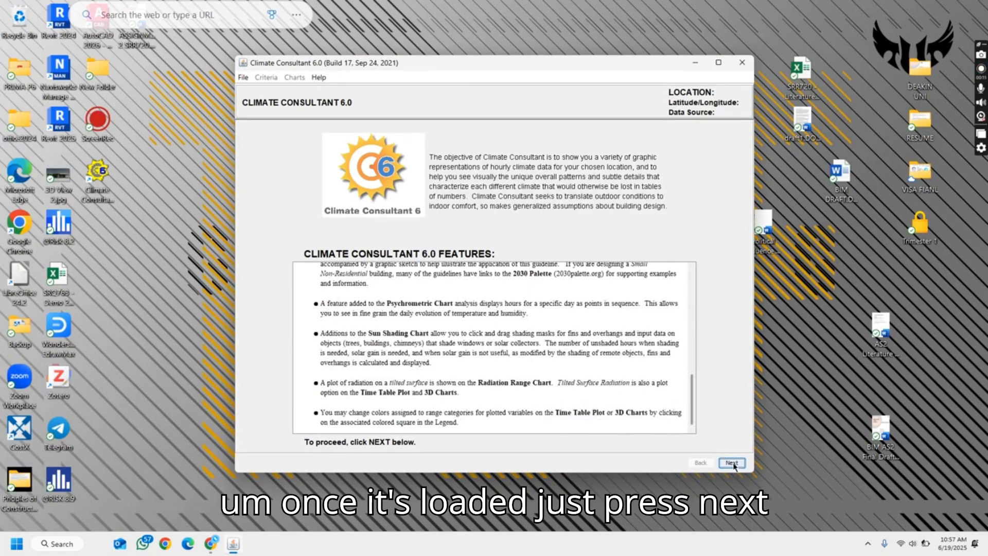
left_click(732, 462)
left_click(731, 462)
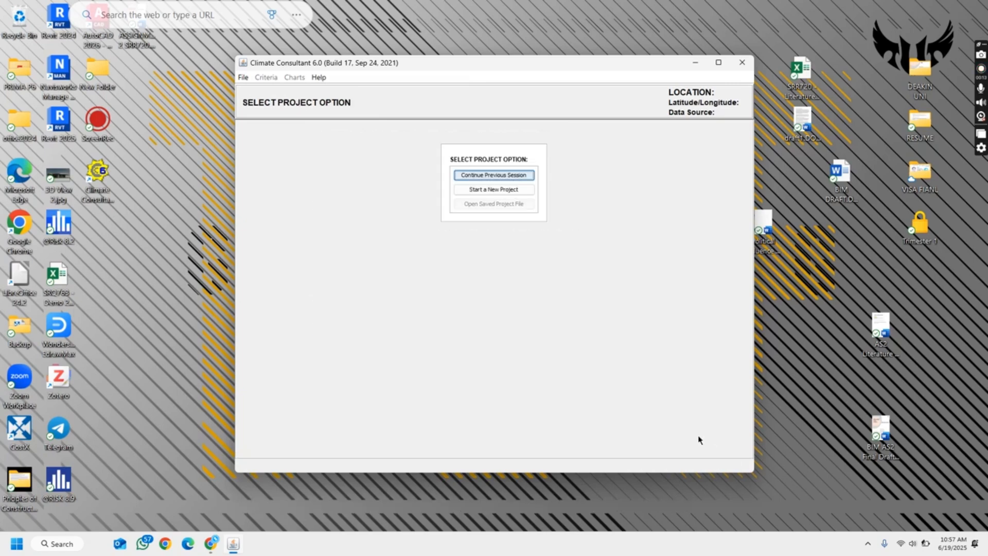
left_click(483, 191)
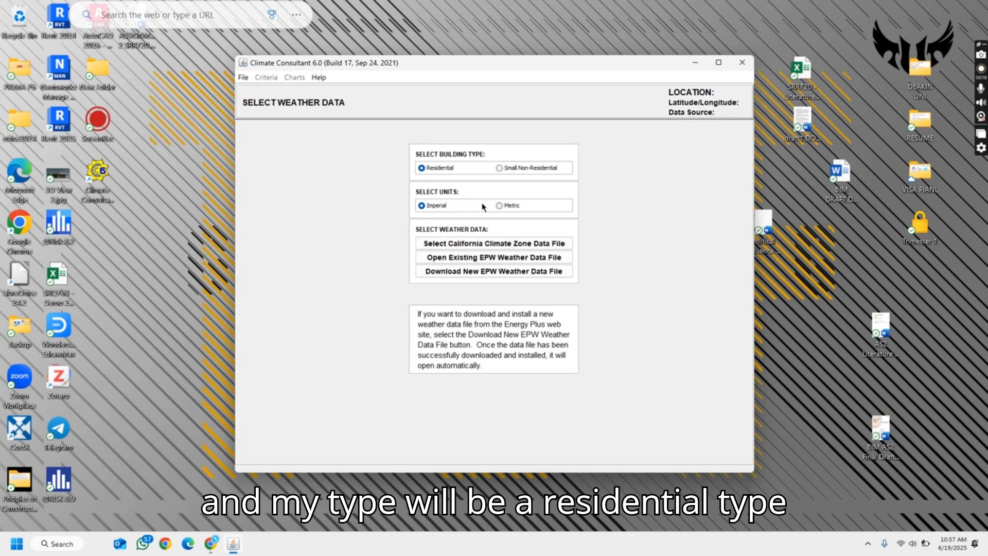
left_click(500, 205)
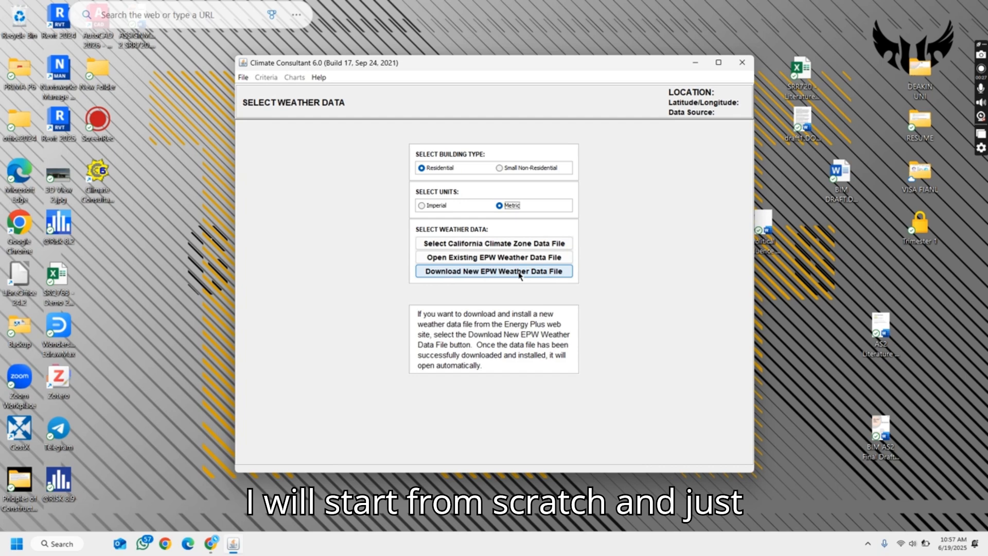
Go to the EnergyPlus weather data site for a new EPW file and open the Southwest Pacific (WMO Region 5) listing for Australia.
left_click(502, 275)
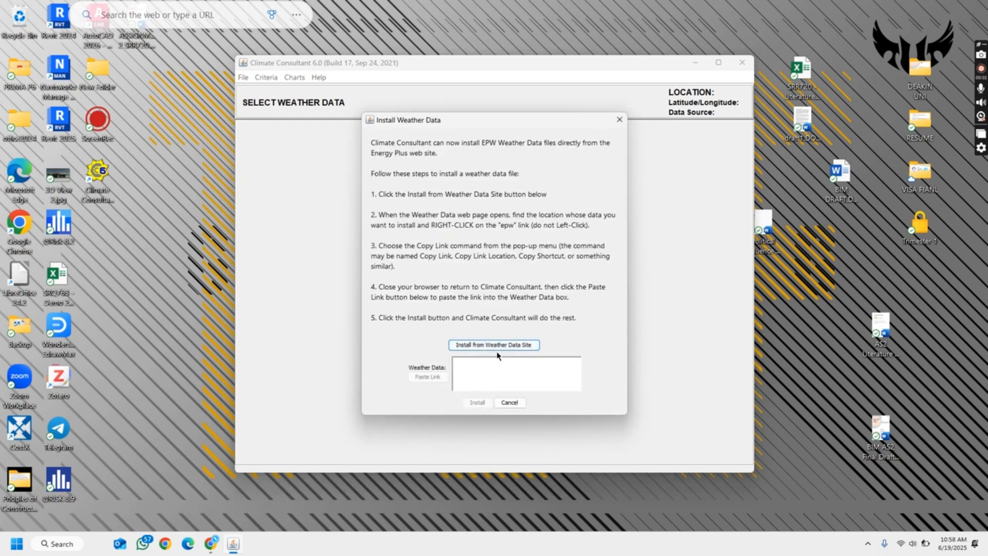
left_click(502, 345)
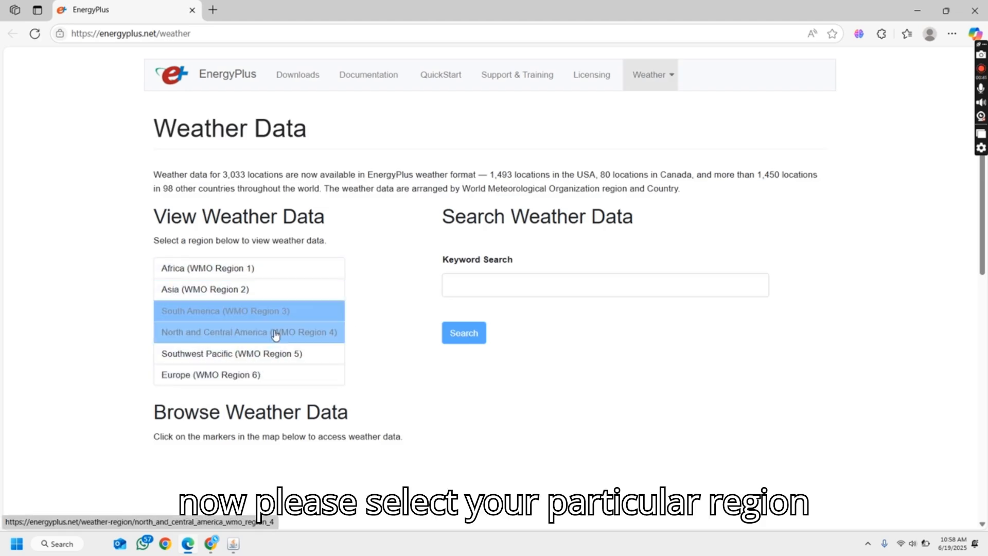
left_click(280, 355)
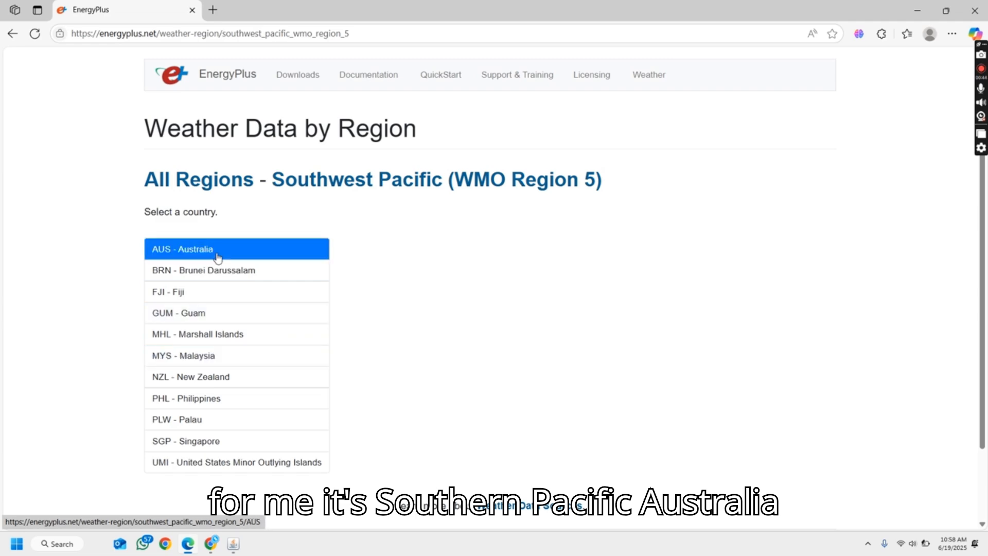
left_click(218, 256)
Download the epw weather file for VIC Melbourne 948660 (IWEC).
scroll(211, 334, "down", 20)
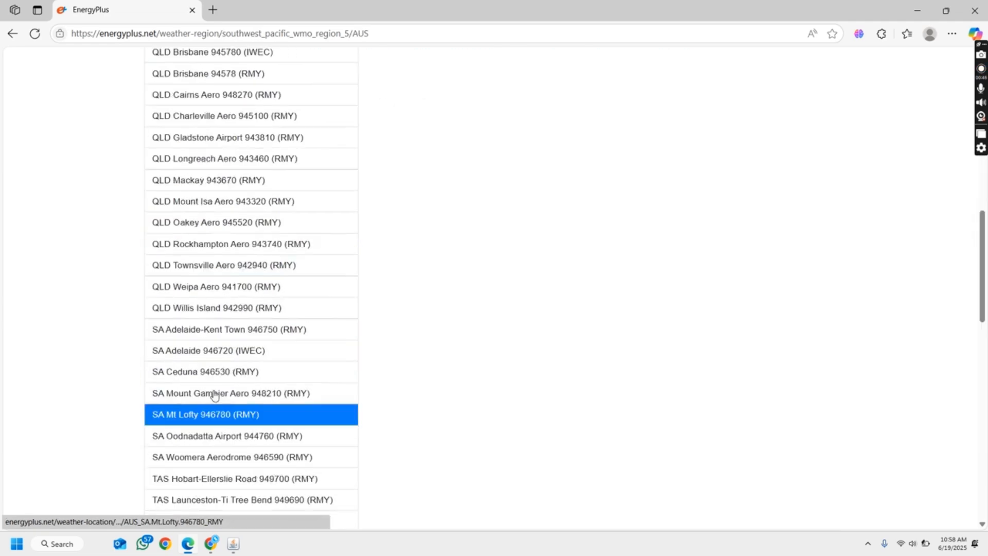
scroll(221, 256, "down", 4)
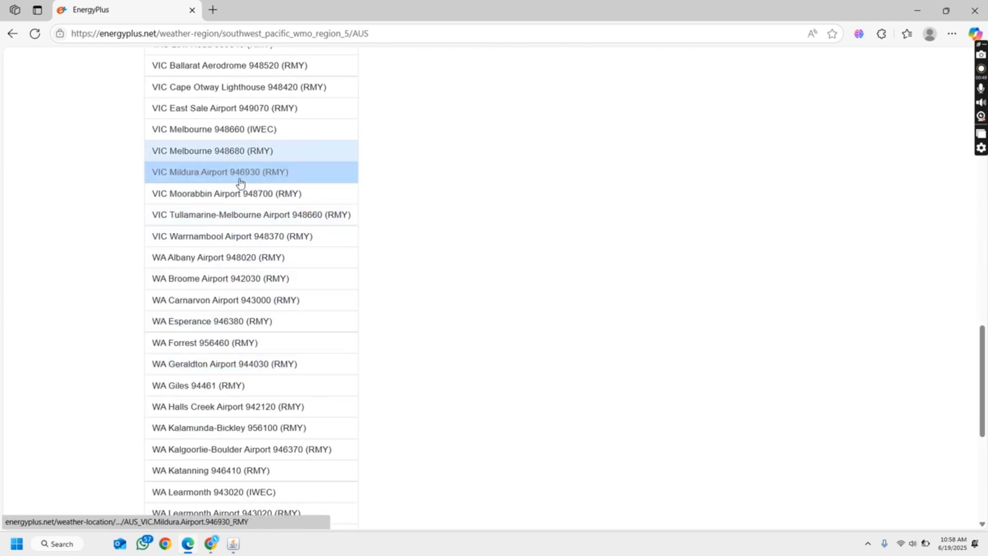
left_click(247, 131)
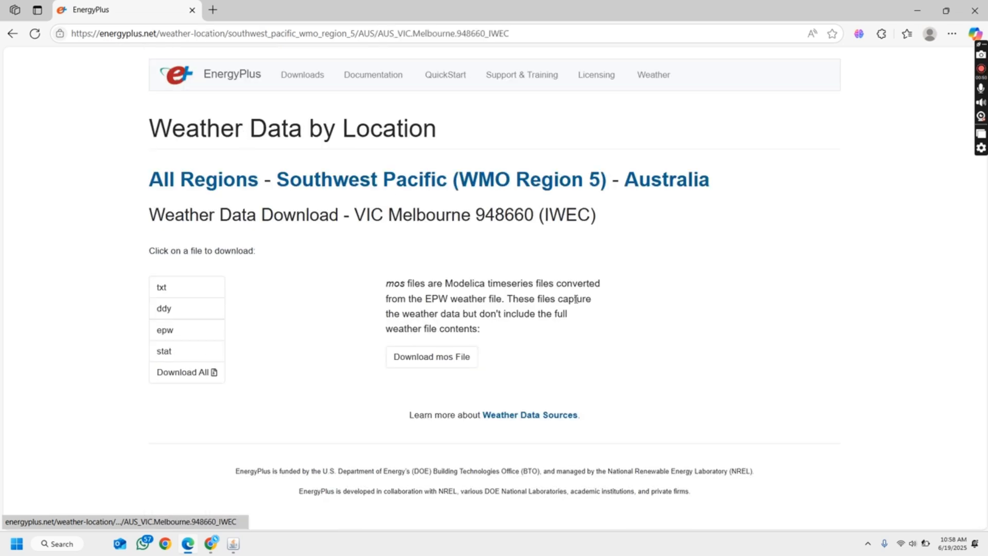
left_click(190, 336)
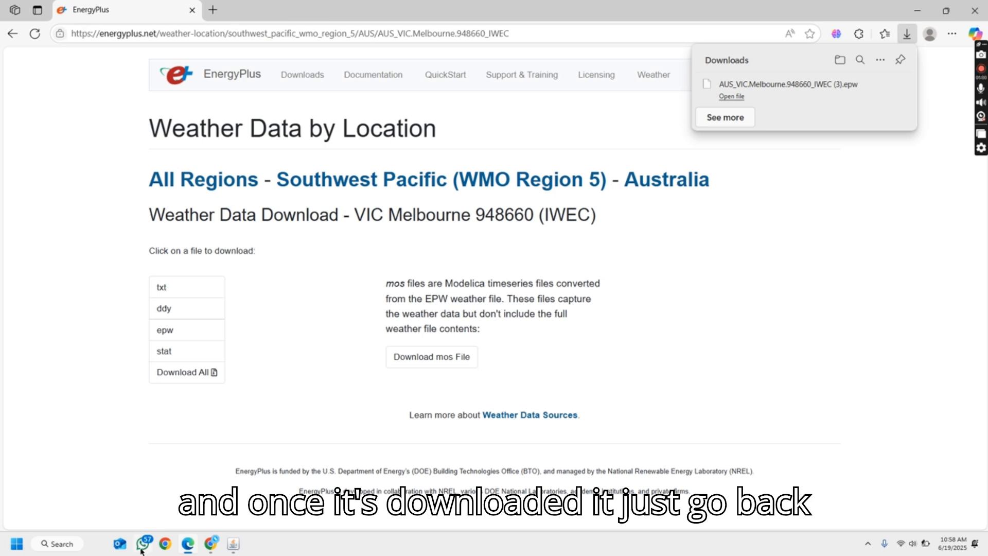
Return to Climate Consultant, cancel the weather data installation and open the existing file AUS_VIC.Melbourne.948660_IWEC.epw from Downloads.
left_click(233, 543)
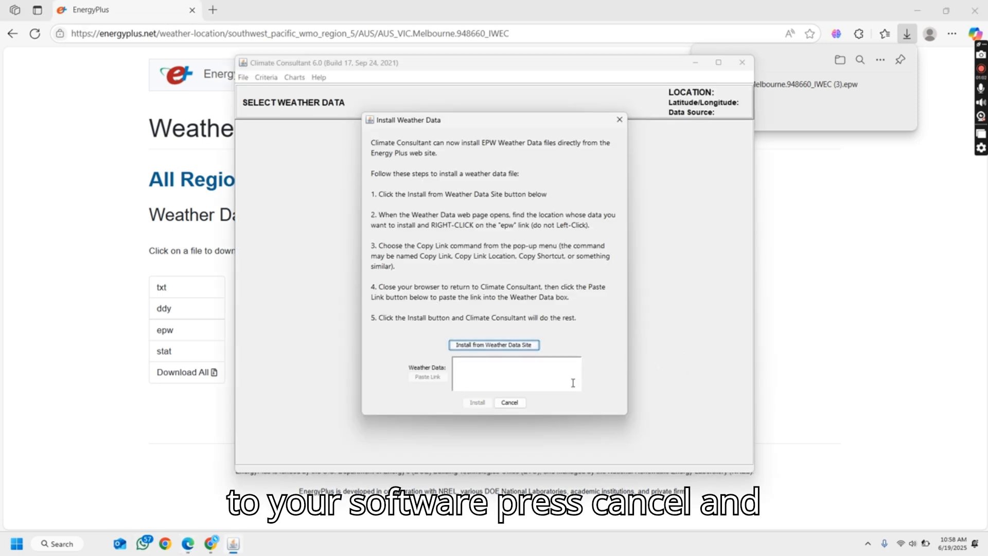
left_click(524, 406)
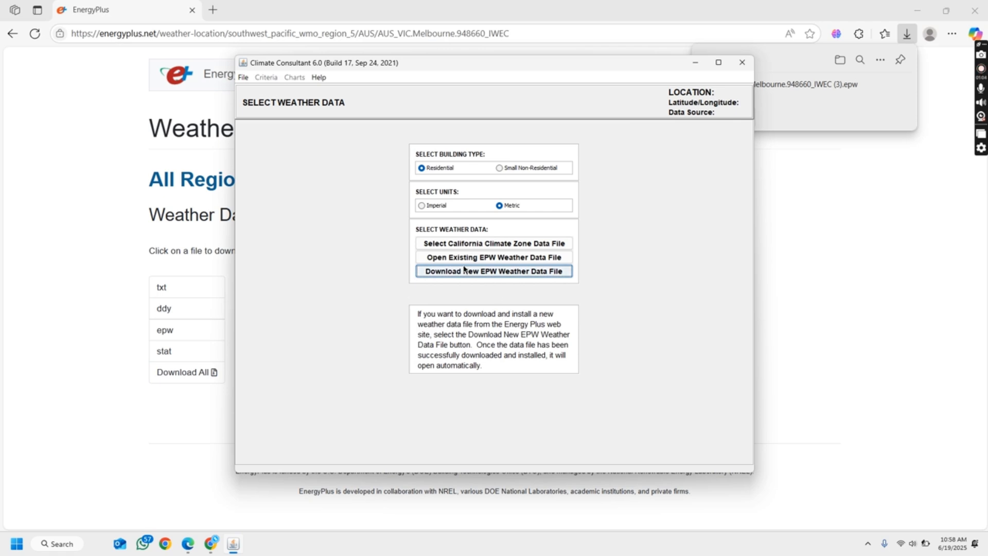
left_click(446, 263)
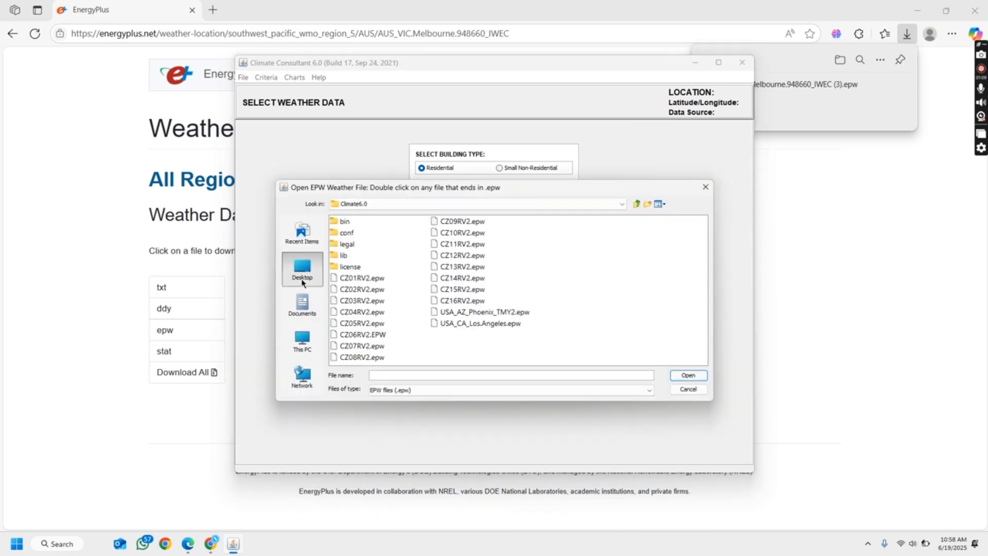
double_click(350, 289)
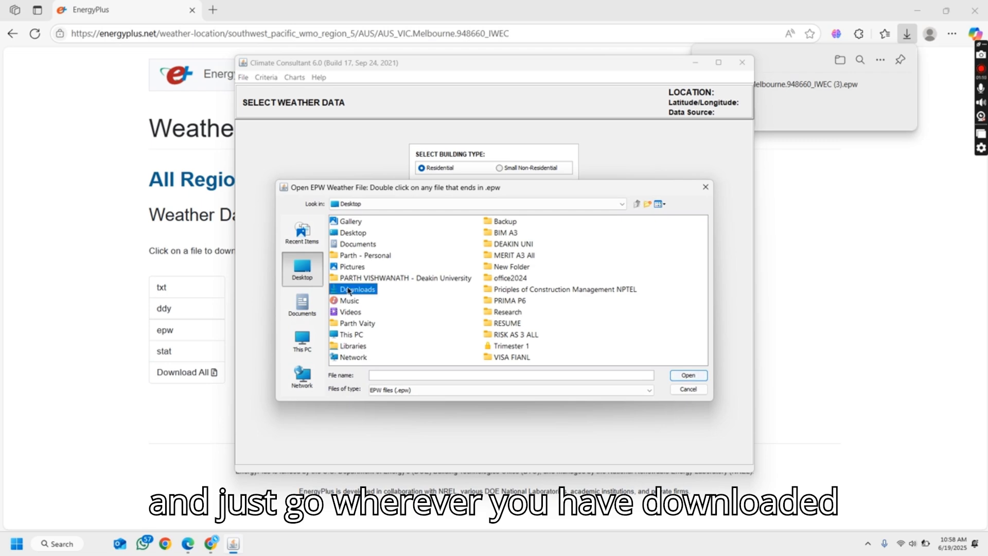
left_click(441, 347)
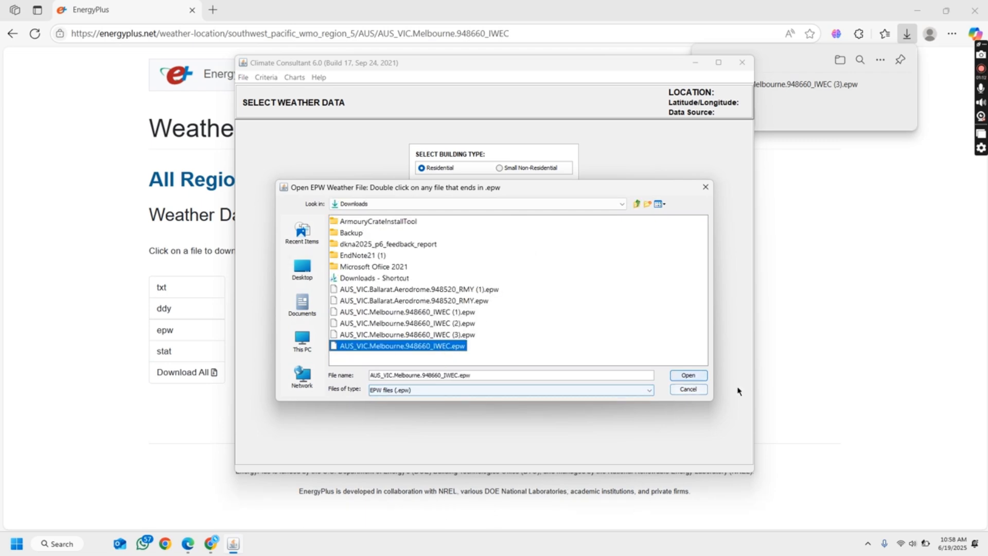
left_click(688, 375)
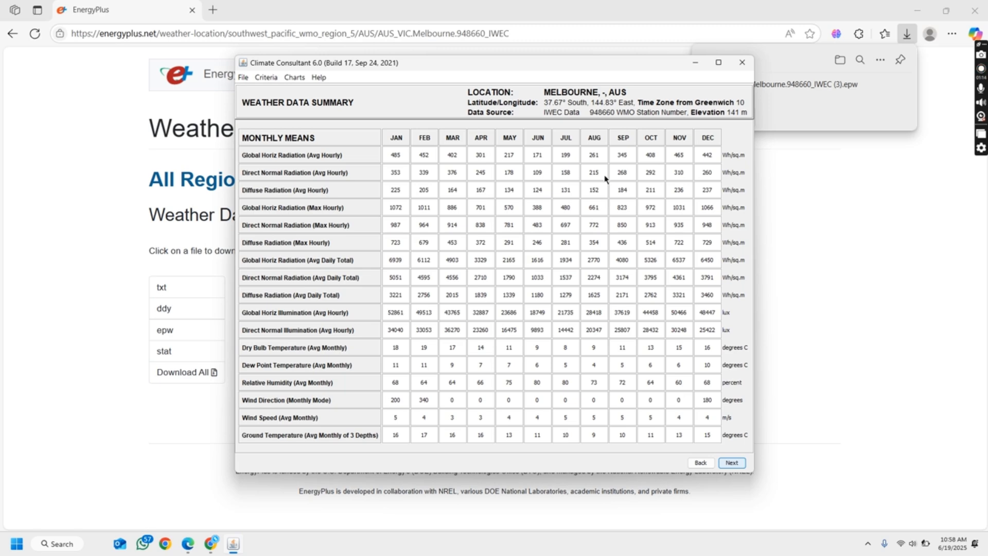
Maximize the window, proceed past the weather summary and choose the ASHRAE Standard 55 and Current Handbook of Fundamentals Model for comfort.
left_click(719, 62)
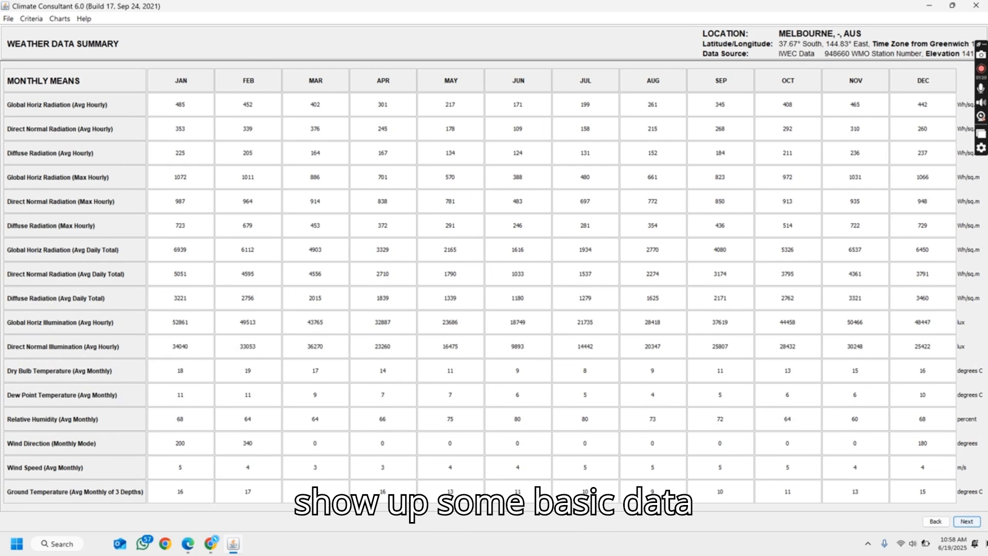
left_click(975, 522)
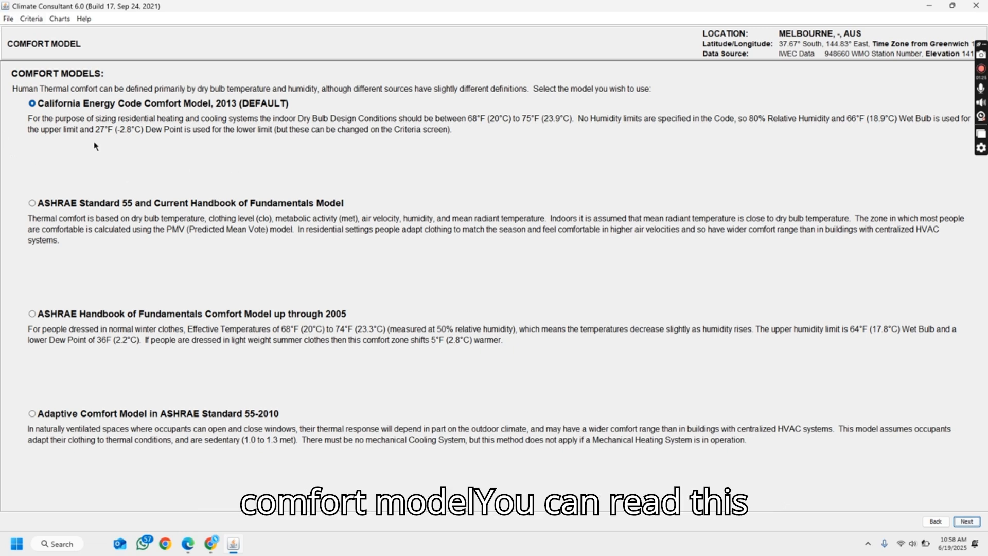
left_click_drag(457, 131, 31, 117)
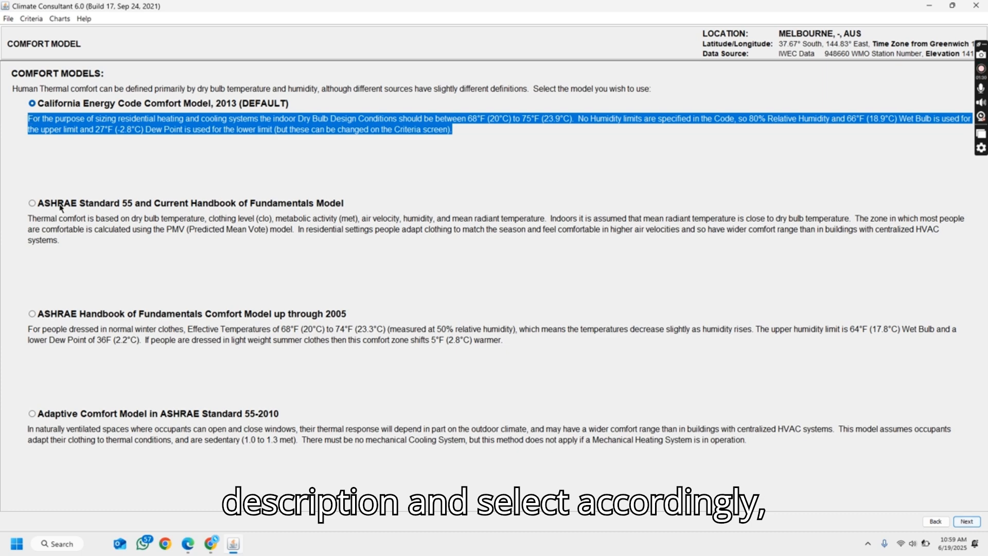
left_click(31, 203)
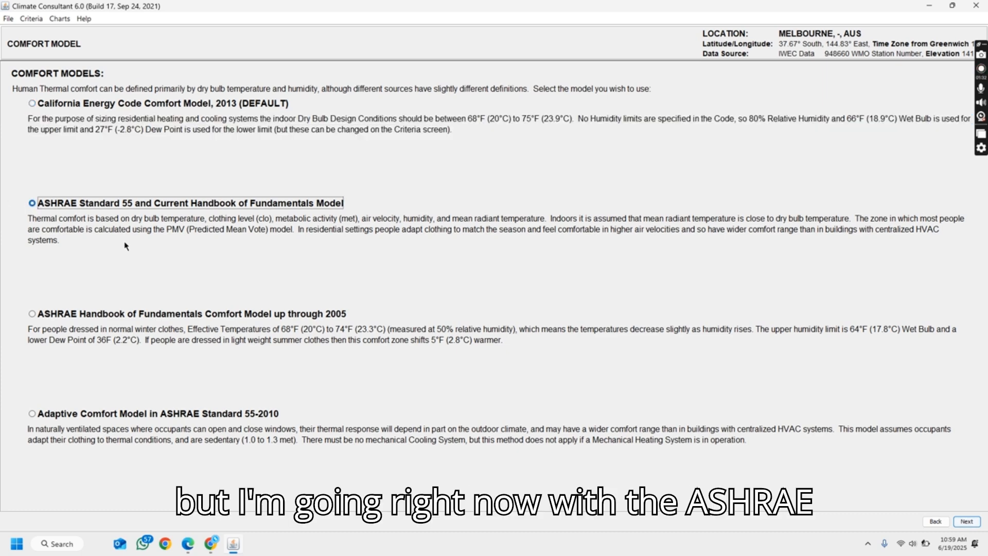
left_click_drag(74, 254, 24, 227)
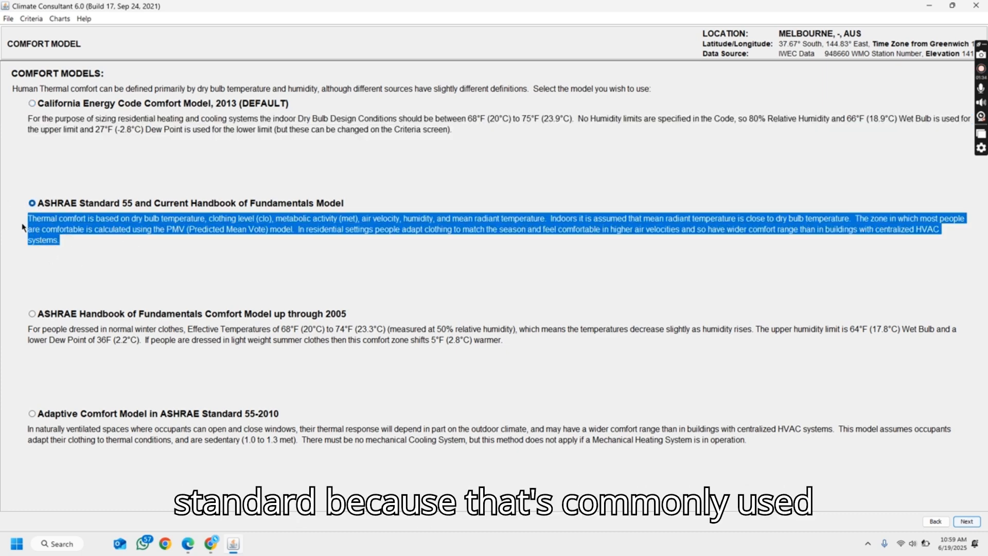
left_click(977, 521)
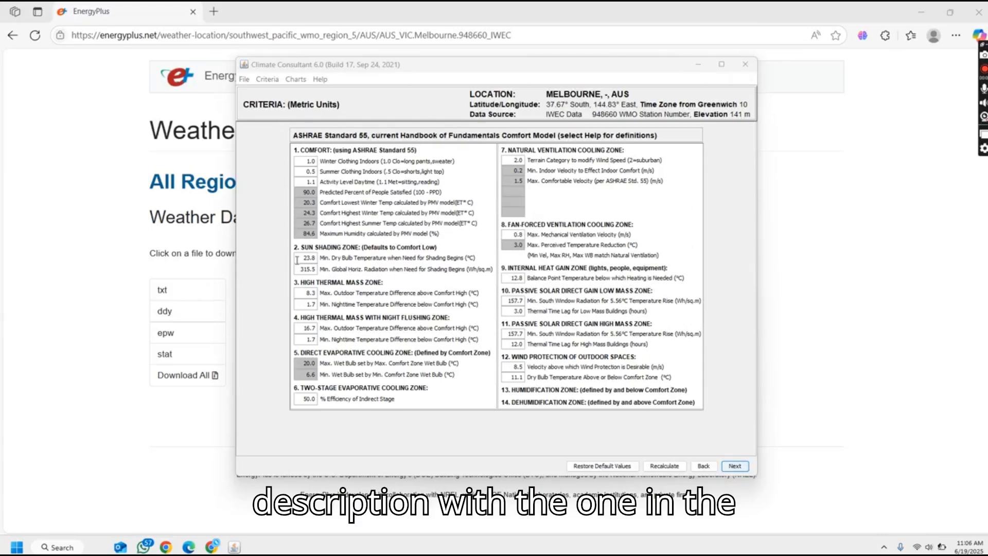
Accept the default ASHRAE Standard 55 criteria and open the Psychrometric Chart.
left_click_drag(298, 258, 313, 271)
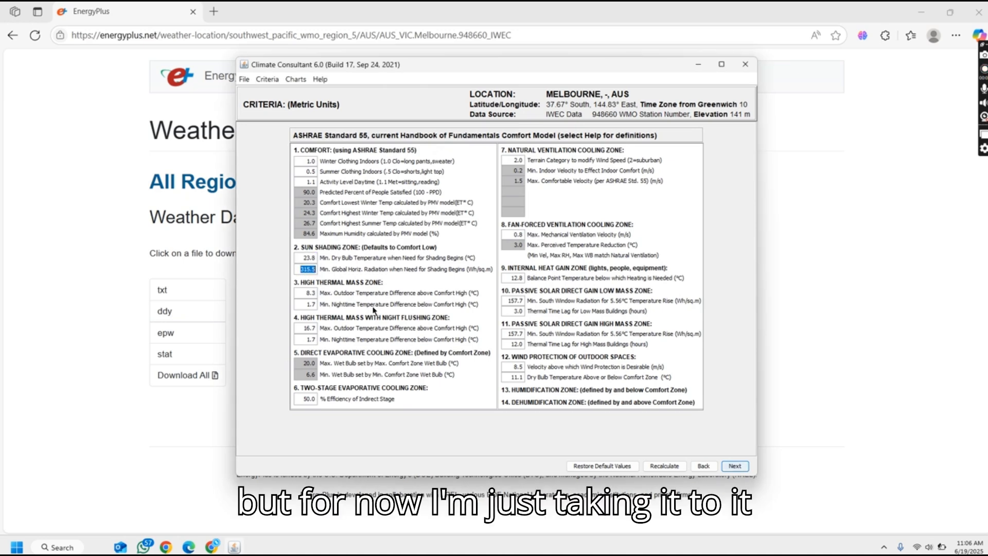
left_click(736, 466)
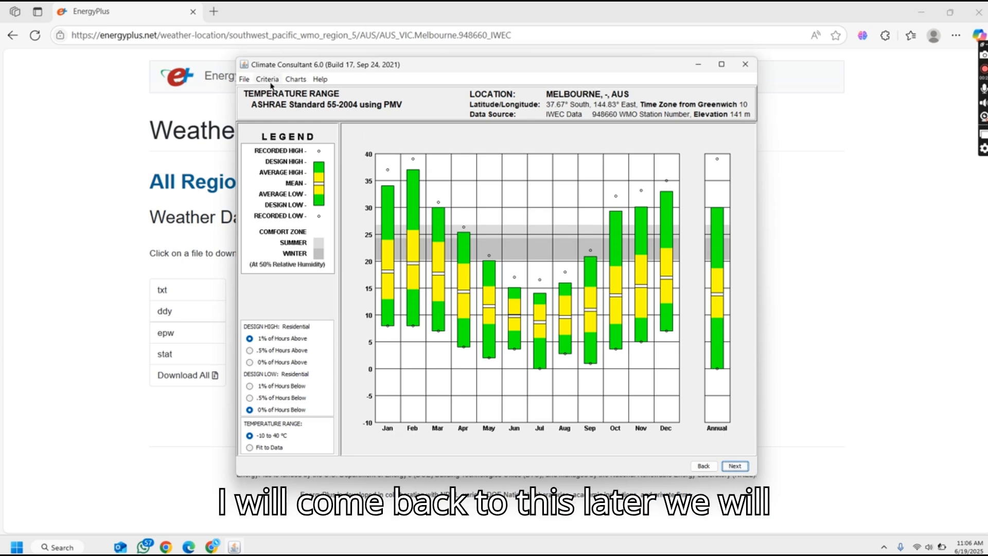
left_click(296, 79)
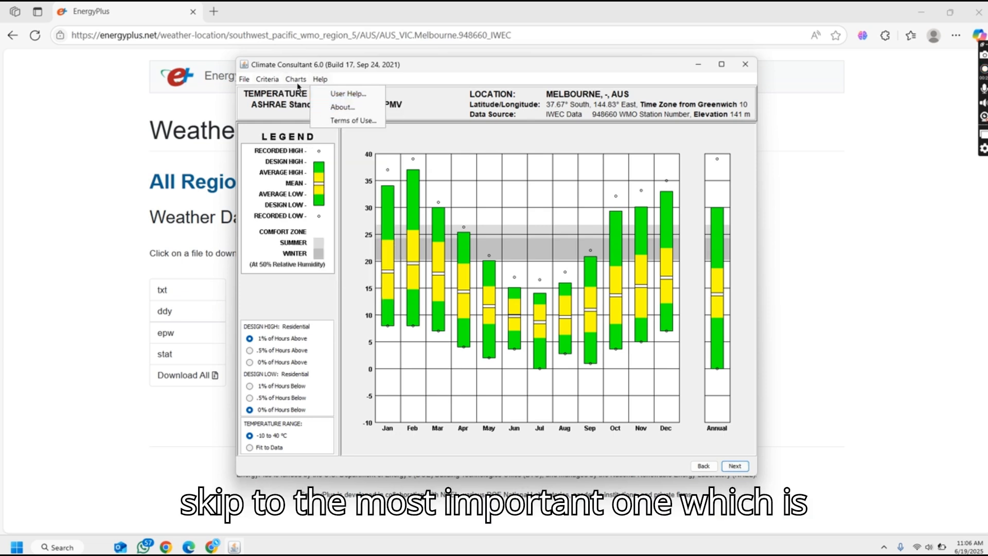
left_click(335, 268)
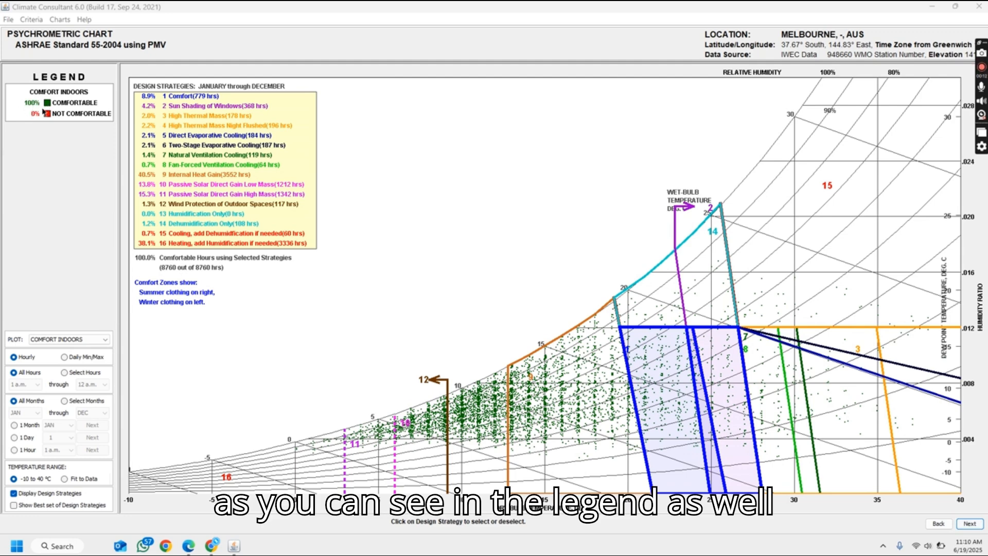
Deselect the Internal Heat Gain, both Passive Solar Direct Gain, Wind Protection, Humidification Only and Cooling, add Dehumidification design strategies.
left_click(171, 235)
left_click(225, 204)
left_click(212, 215)
left_click(206, 175)
left_click(219, 195)
left_click(196, 185)
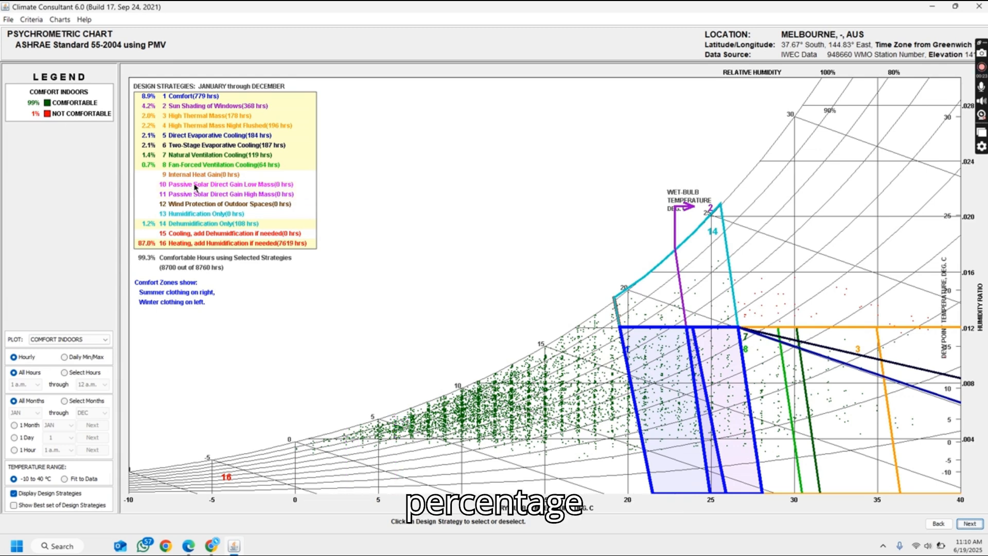
Deselect Natural Ventilation, Two-Stage Evaporative Cooling, Dehumidification Only, both High Thermal Mass strategies and Sun Shading of Windows.
left_click(208, 159)
left_click(209, 136)
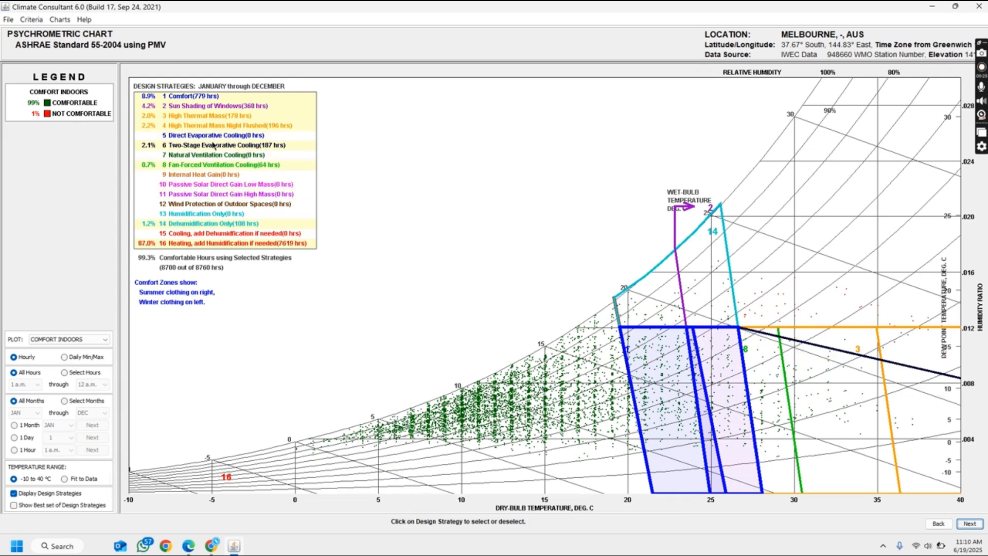
left_click(209, 223)
left_click(165, 144)
left_click(172, 125)
left_click(173, 116)
left_click(173, 106)
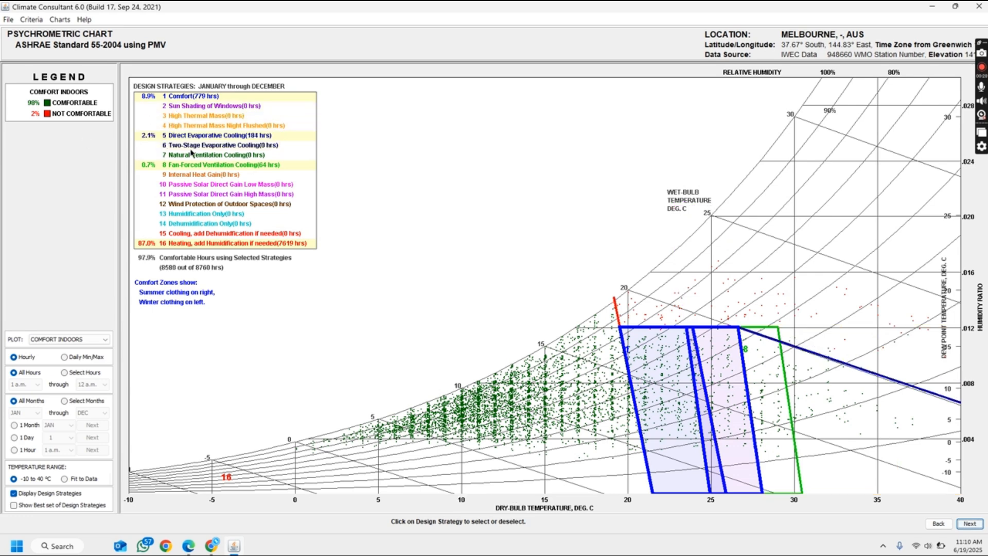
Switch the Heating, add Humidification strategy off and on to compare comfort, leave it off, and deselect Direct Evaporative and Fan-Forced Ventilation Cooling.
left_click(195, 244)
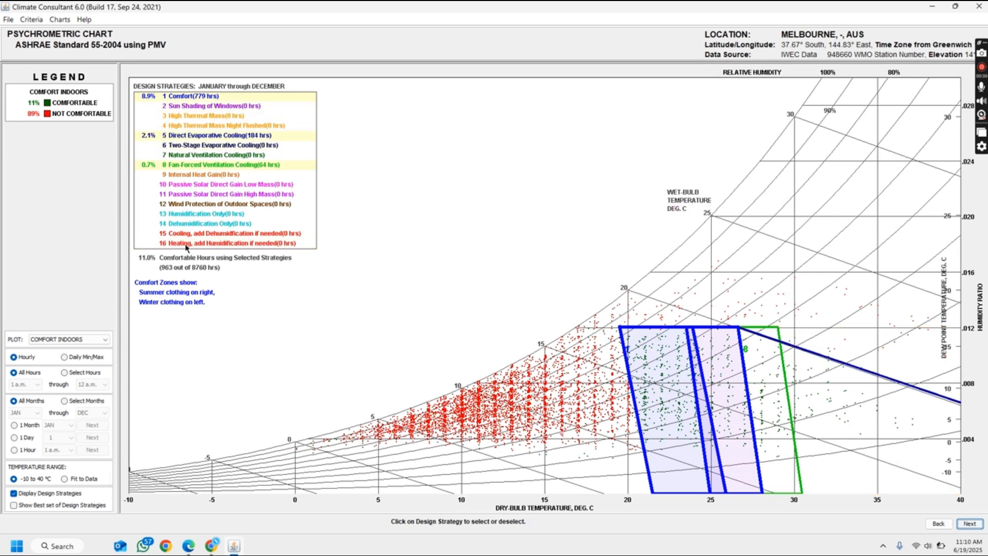
left_click(181, 243)
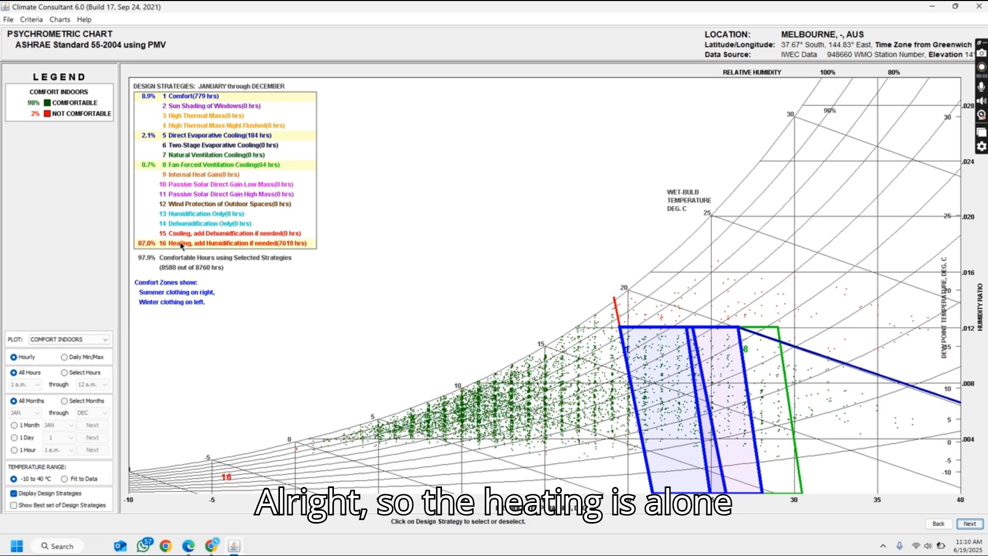
left_click(181, 243)
left_click(181, 243)
left_click(181, 244)
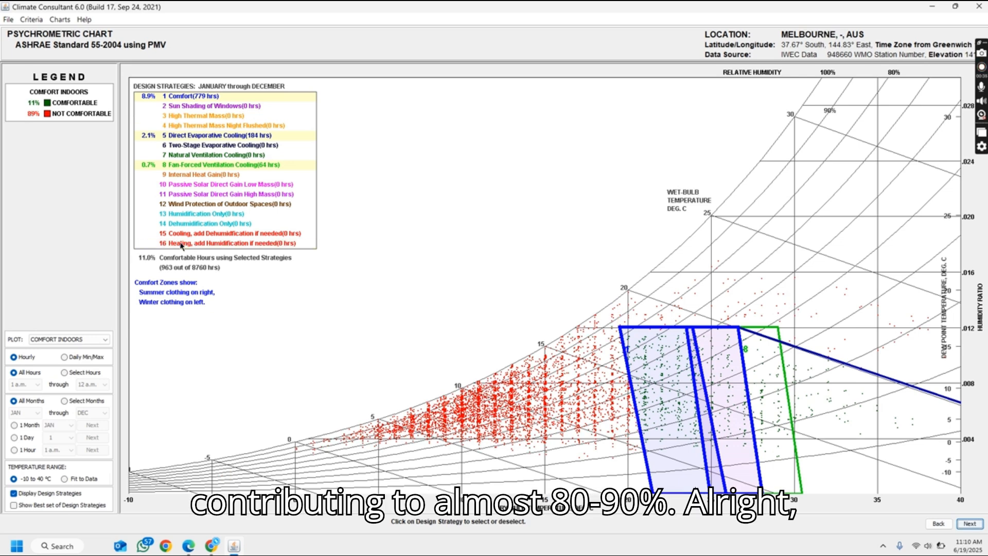
left_click(181, 244)
left_click(181, 244)
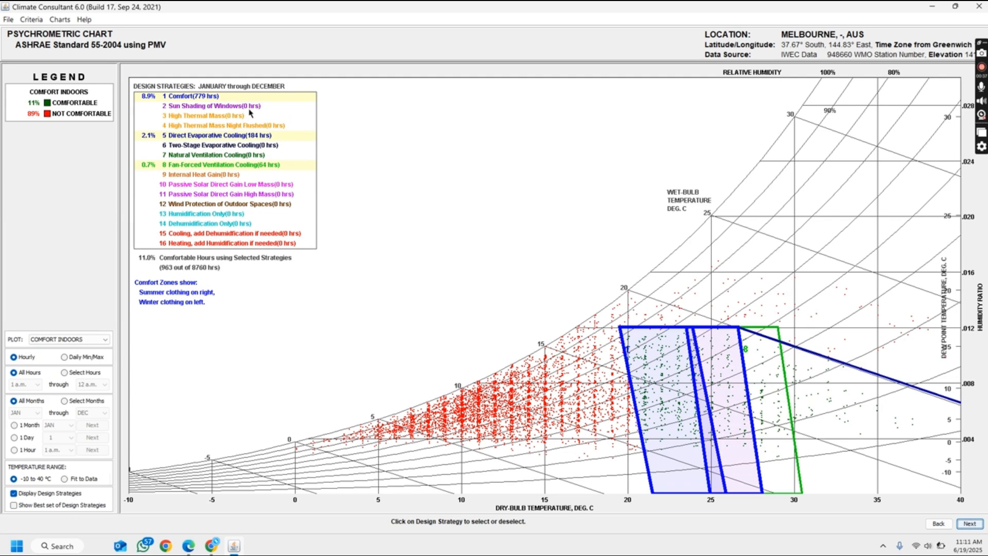
left_click(220, 135)
left_click(220, 165)
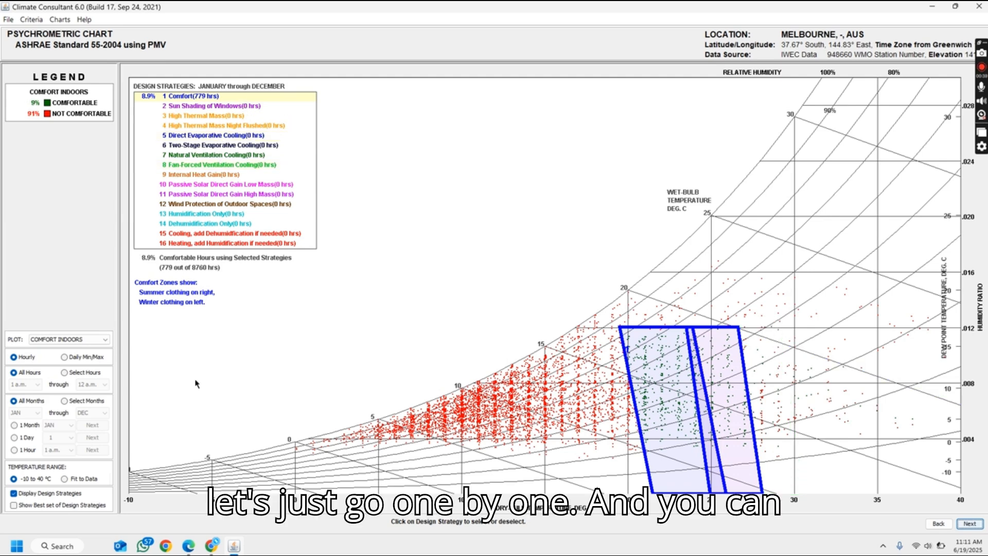
Show the best set of design strategies and deselect all of its strategies except Comfort.
left_click(14, 505)
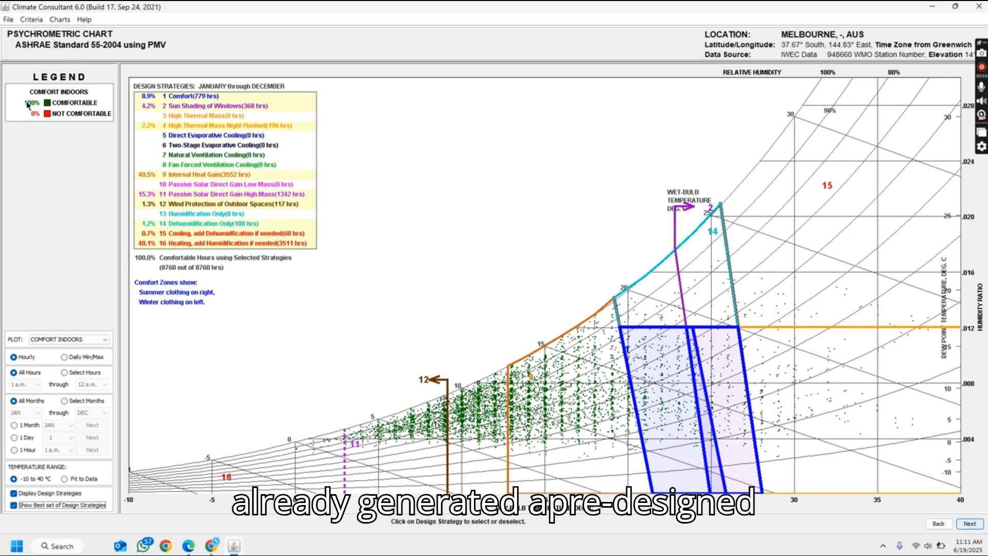
left_click(200, 243)
left_click(209, 234)
left_click(222, 225)
left_click(252, 203)
left_click(254, 194)
left_click(257, 176)
left_click(276, 128)
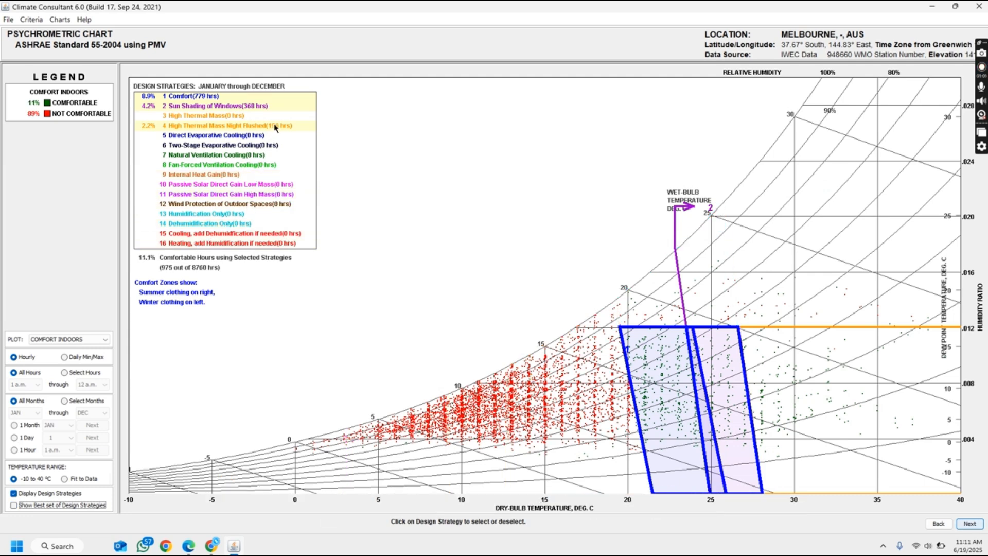
left_click(272, 109)
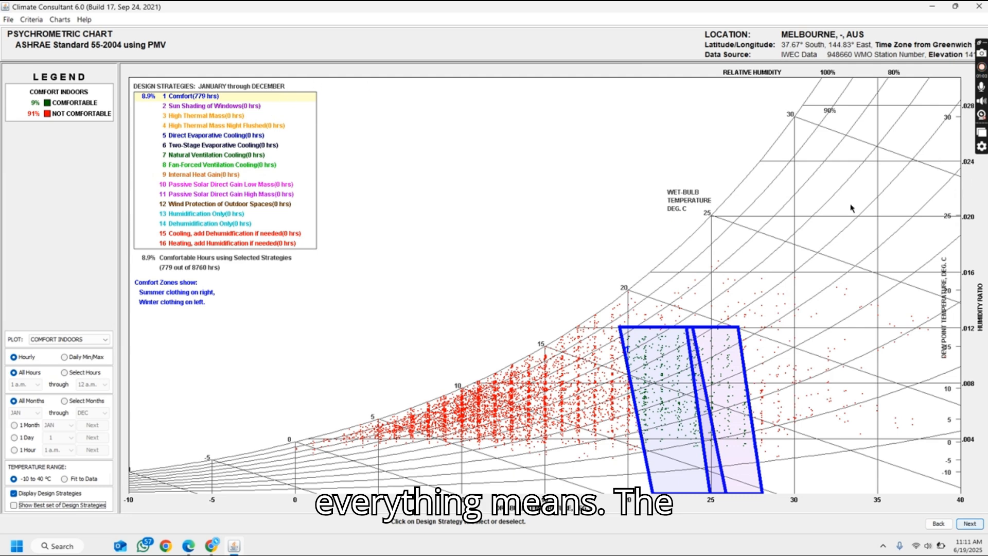
Switch the Sun Shading of Windows strategy on and off to compare its effect on comfortable hours, leaving it off.
left_click(234, 110)
left_click(237, 110)
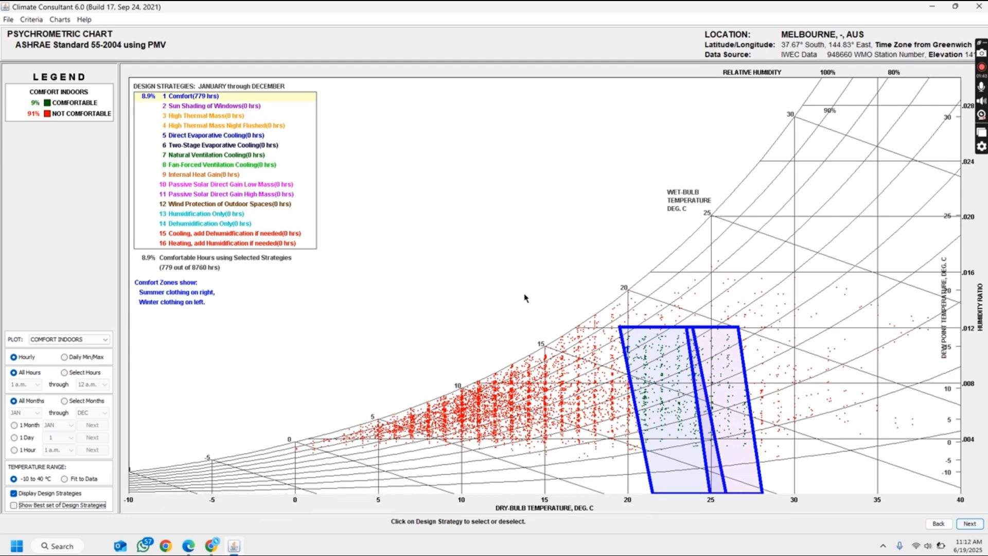
left_click(195, 106)
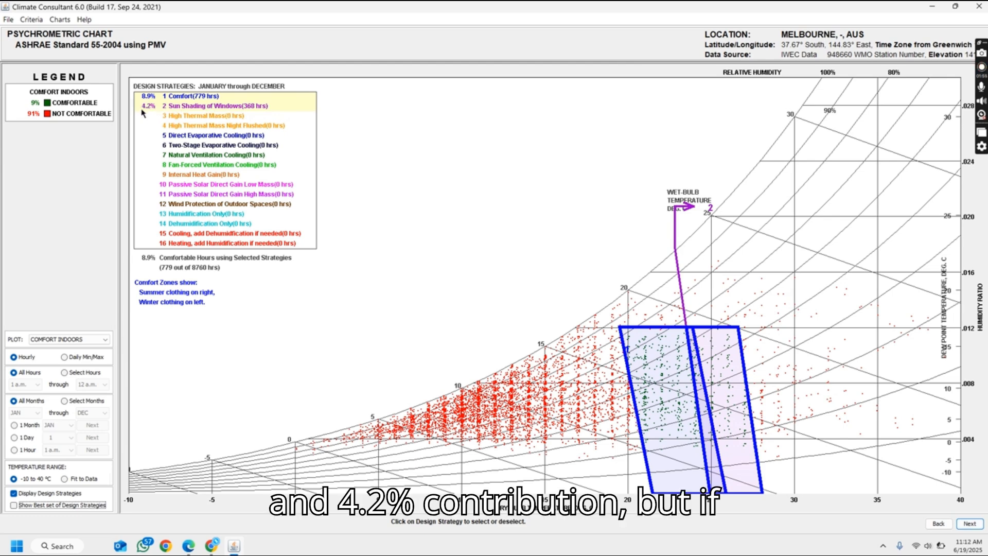
left_click(209, 108)
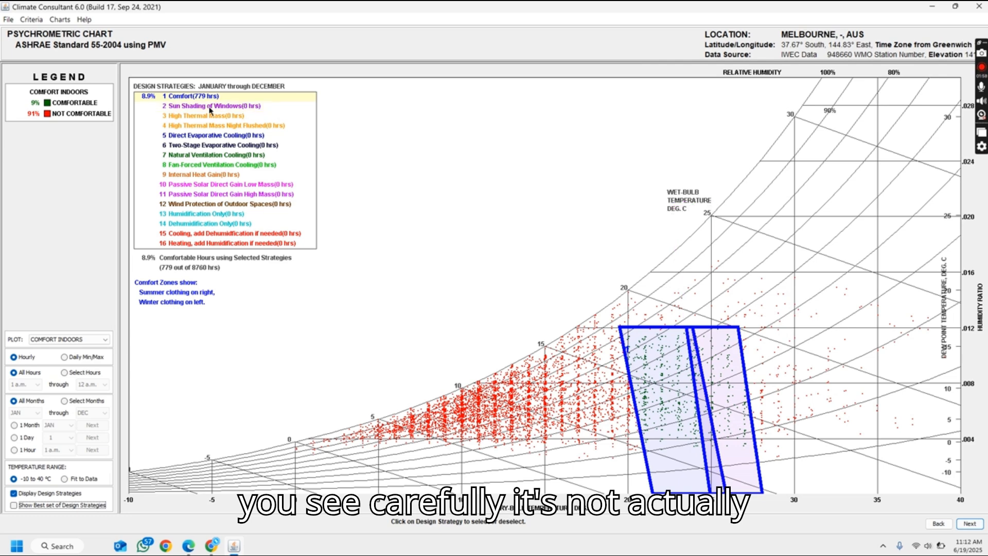
left_click(209, 108)
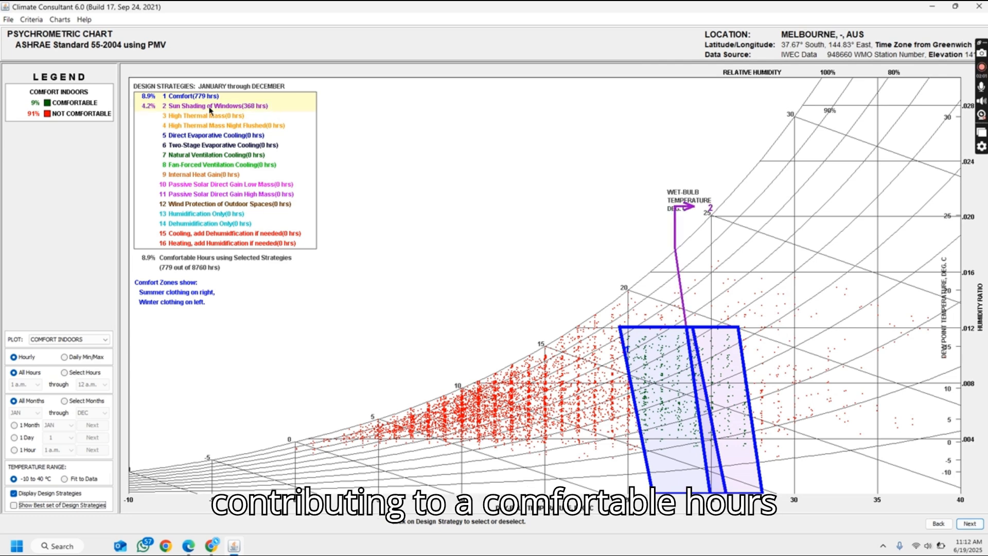
left_click(209, 108)
left_click(209, 108)
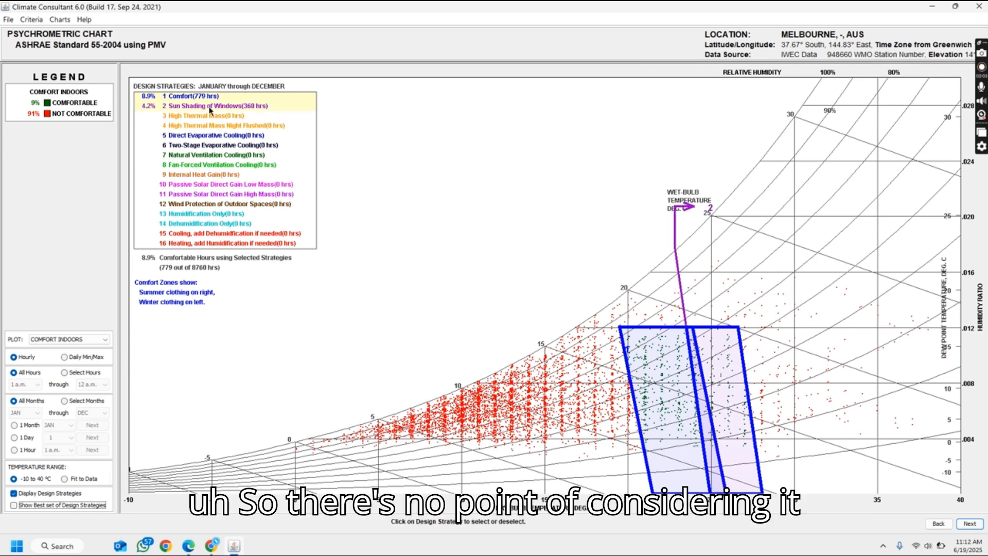
left_click(210, 108)
left_click(209, 108)
left_click(209, 108)
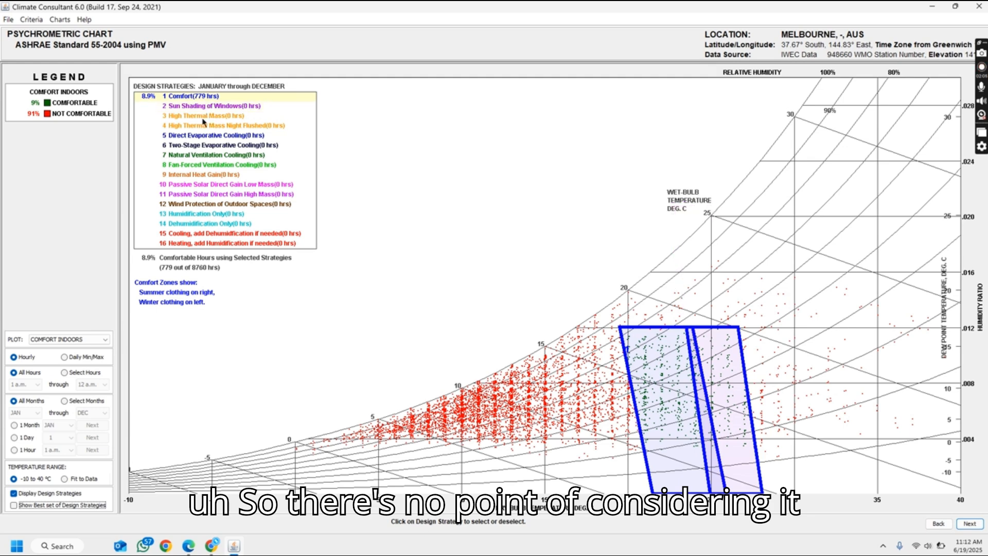
Select the High Thermal Mass and High Thermal Mass Night Flushed design strategies.
left_click(203, 117)
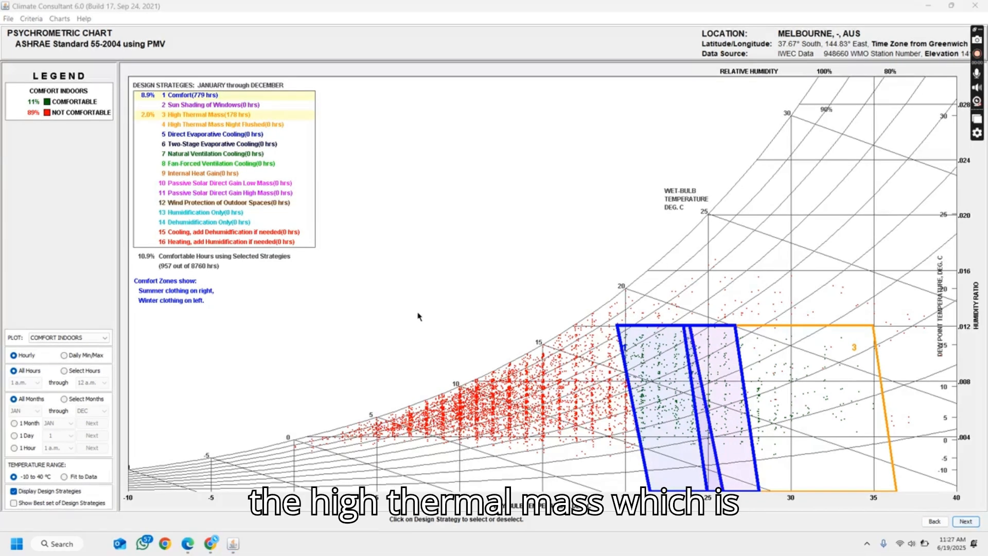
left_click(241, 114)
left_click(240, 113)
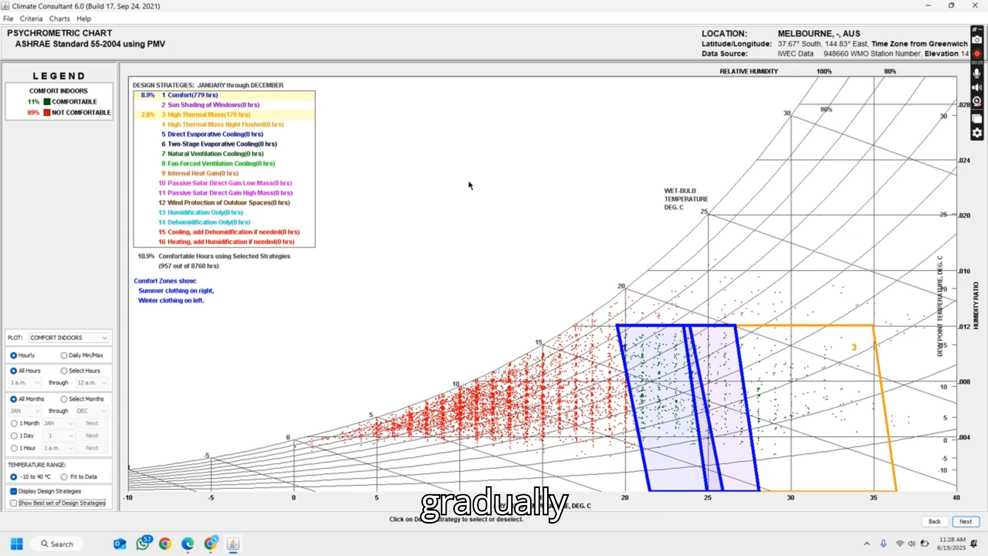
left_click(209, 128)
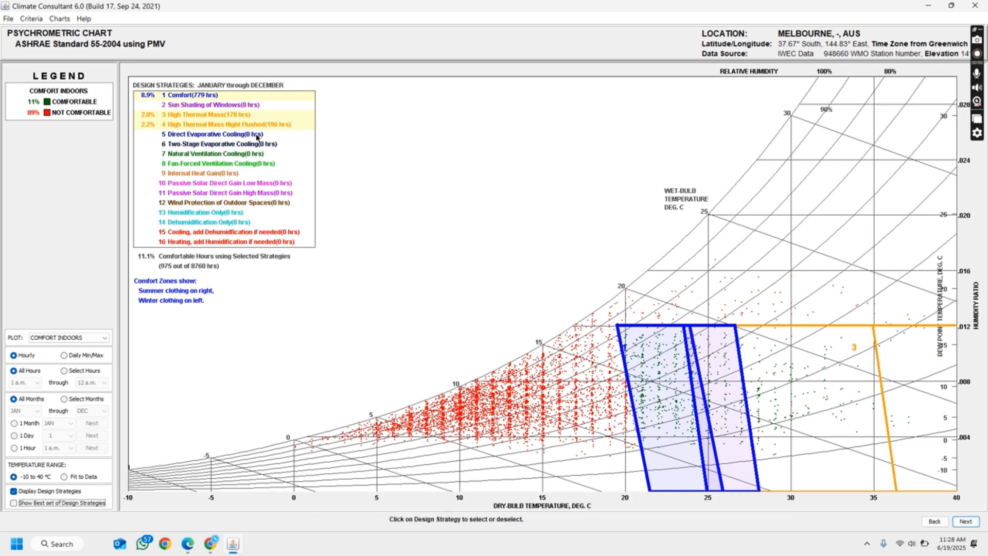
Switch Direct Evaporative Cooling and Two-Stage Evaporative Cooling on and off to compare their contribution to comfort, leaving both off.
left_click(221, 135)
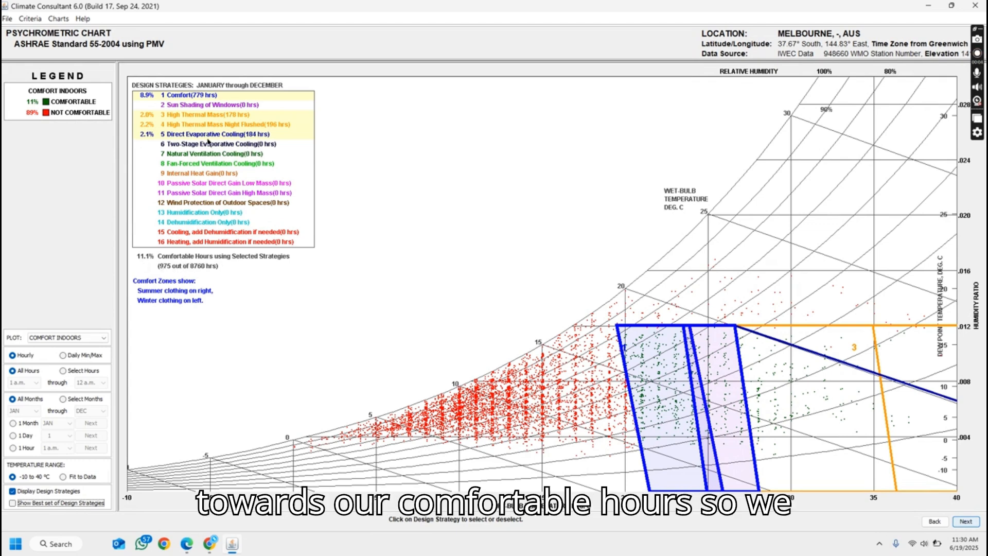
left_click(218, 136)
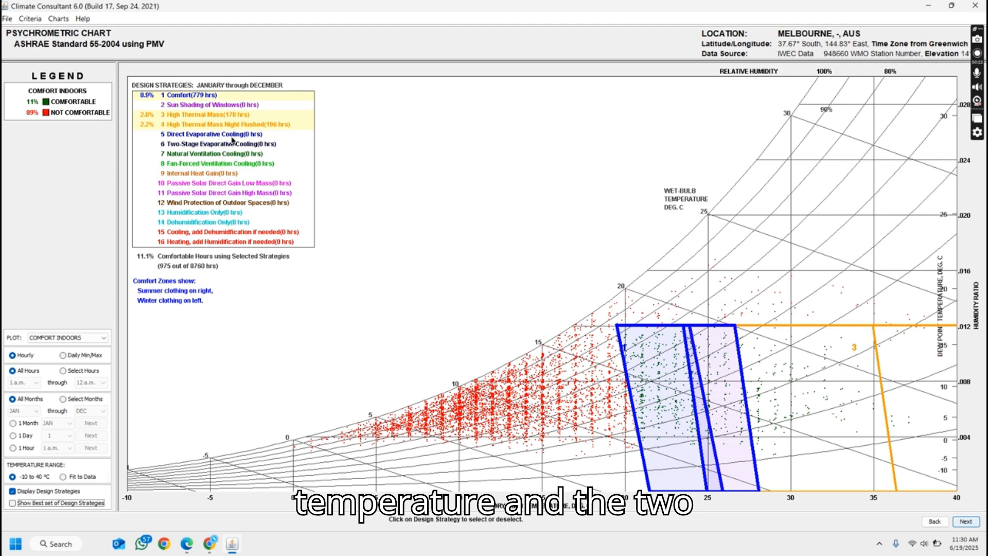
left_click(238, 146)
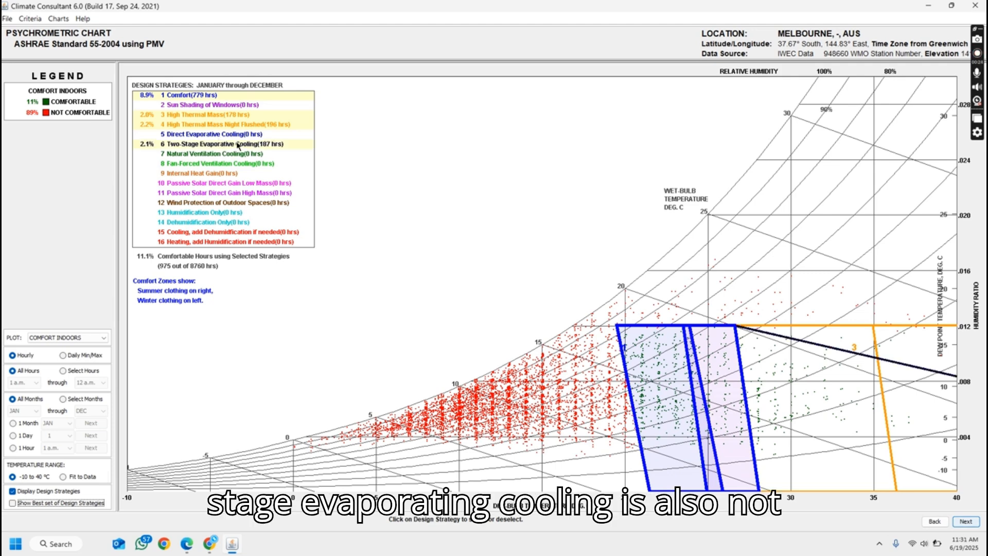
left_click(238, 146)
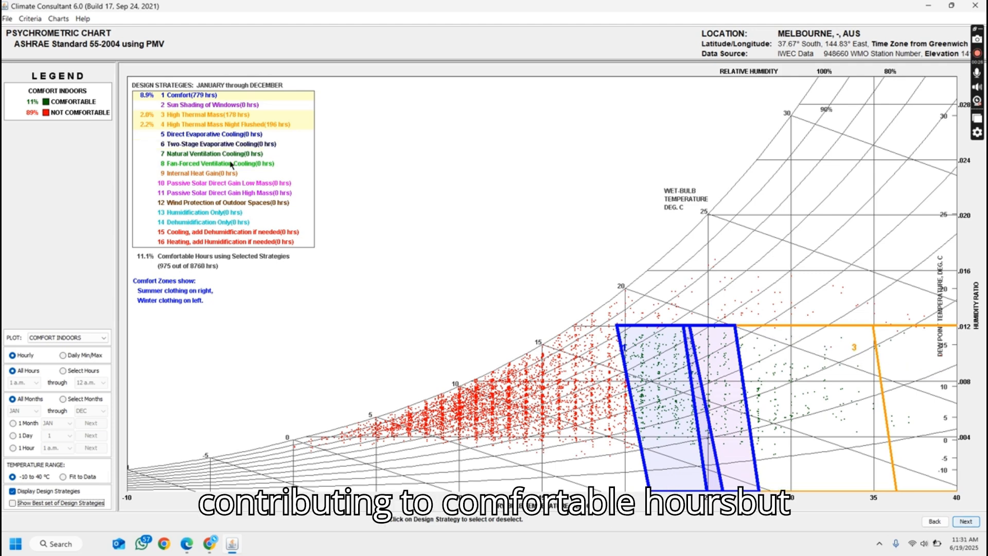
left_click(203, 146)
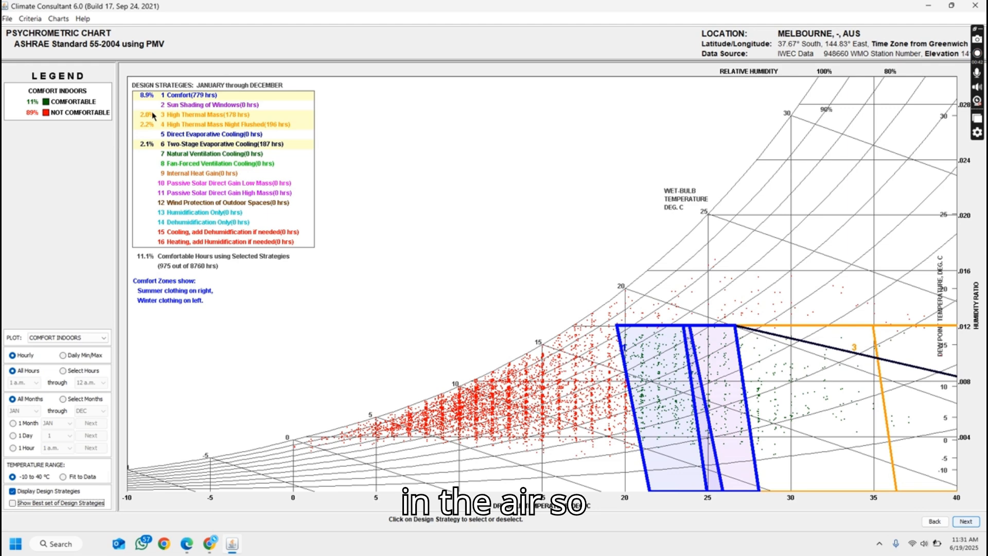
left_click(239, 143)
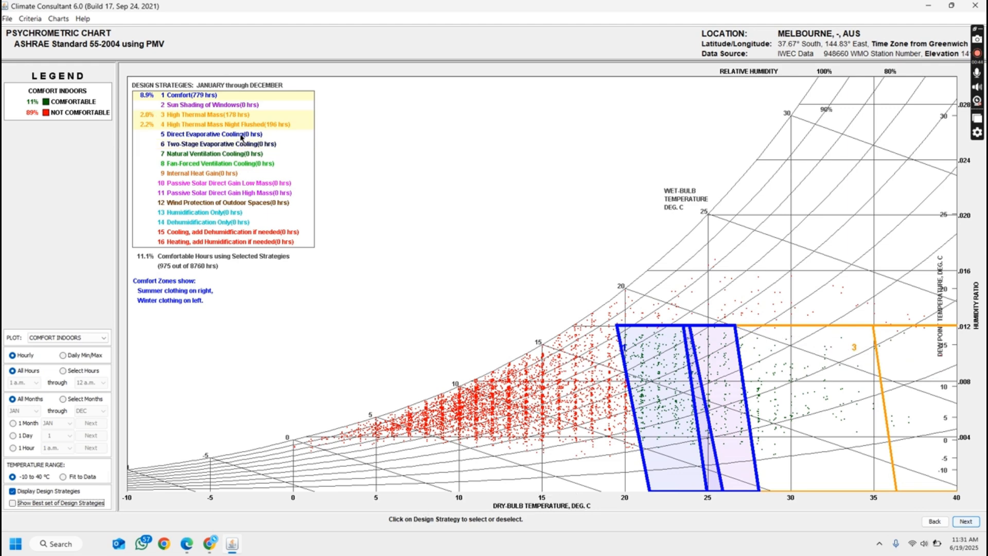
left_click(242, 143)
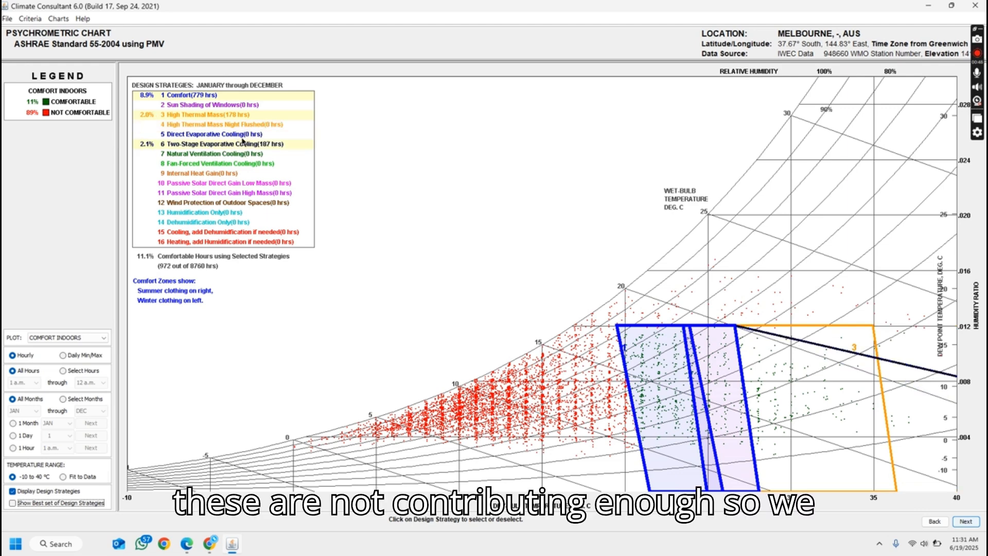
left_click(242, 144)
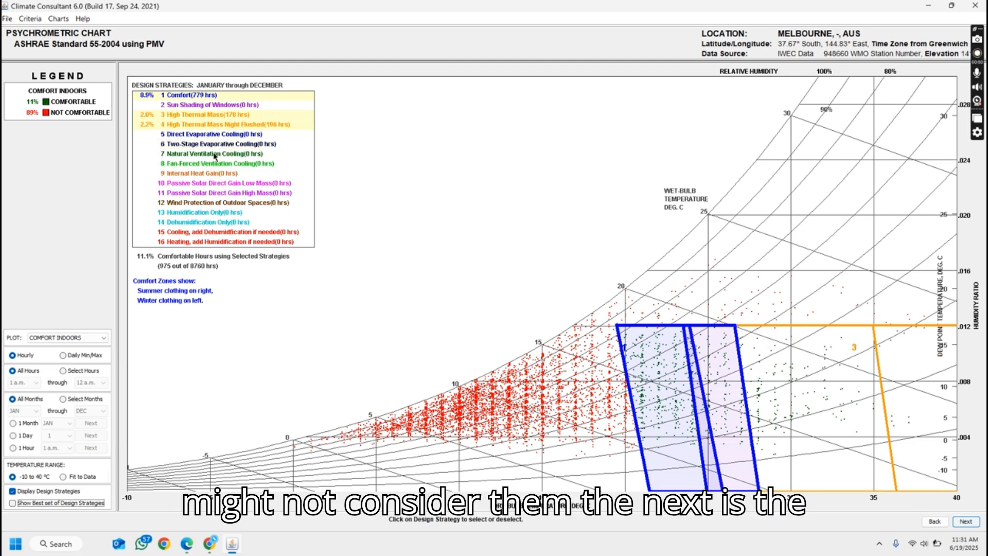
Switch Natural Ventilation Cooling on and off to check its effect on comfortable hours, leaving it off.
left_click(203, 155)
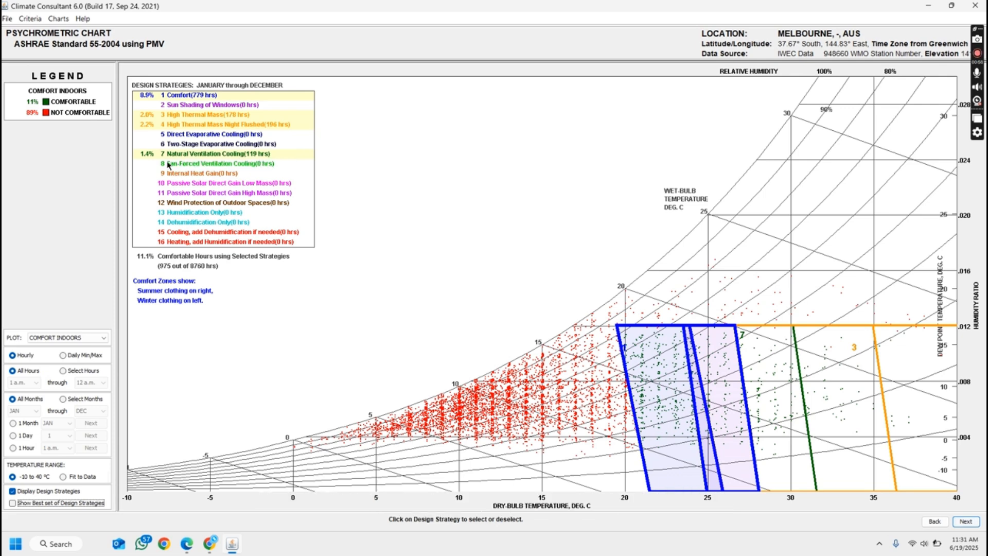
left_click(238, 156)
left_click(238, 156)
left_click(238, 156)
left_click(238, 156)
left_click(237, 156)
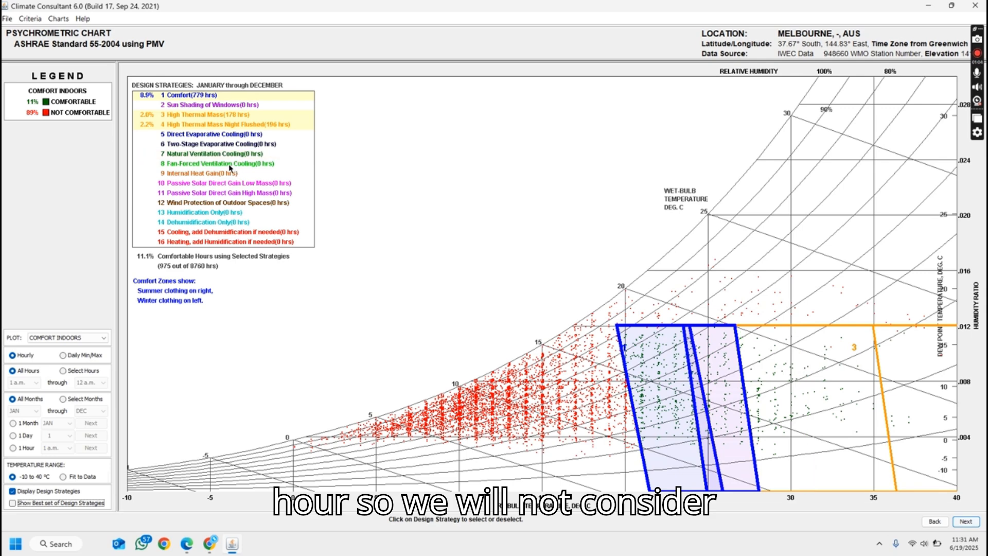
Switch Fan-Forced Ventilation Cooling on and off repeatedly to check its effect on comfortable hours, leaving it off.
left_click(230, 164)
left_click(230, 165)
left_click(230, 165)
left_click(230, 165)
left_click(230, 165)
left_click(230, 164)
left_click(230, 165)
left_click(230, 164)
Switch the Internal Heat Gain strategy on and off to compare comfort, and leave it selected.
left_click(230, 175)
left_click(230, 176)
left_click(230, 175)
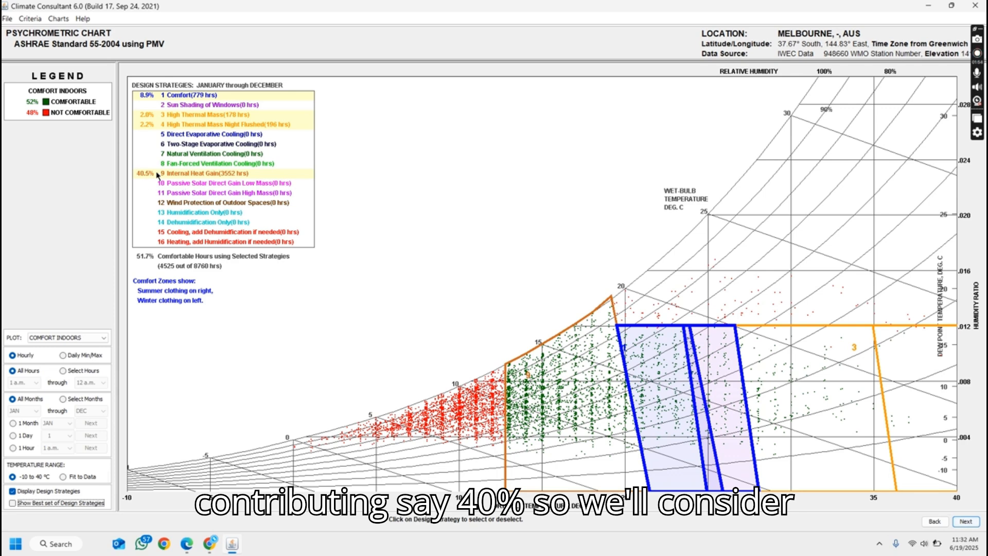
Compare Passive Solar Direct Gain Low Mass and High Mass, and leave both strategies selected alongside Internal Heat Gain.
left_click(245, 184)
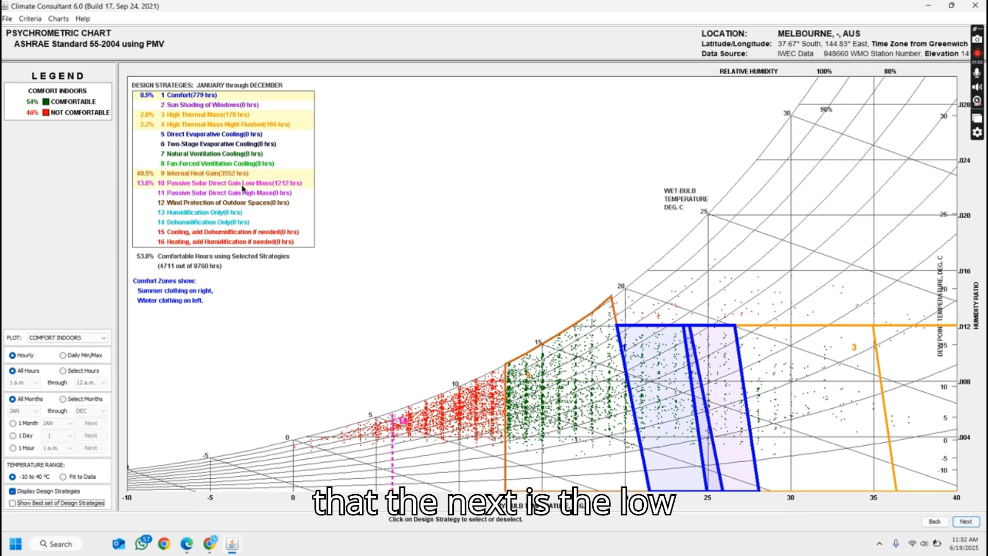
left_click(243, 192)
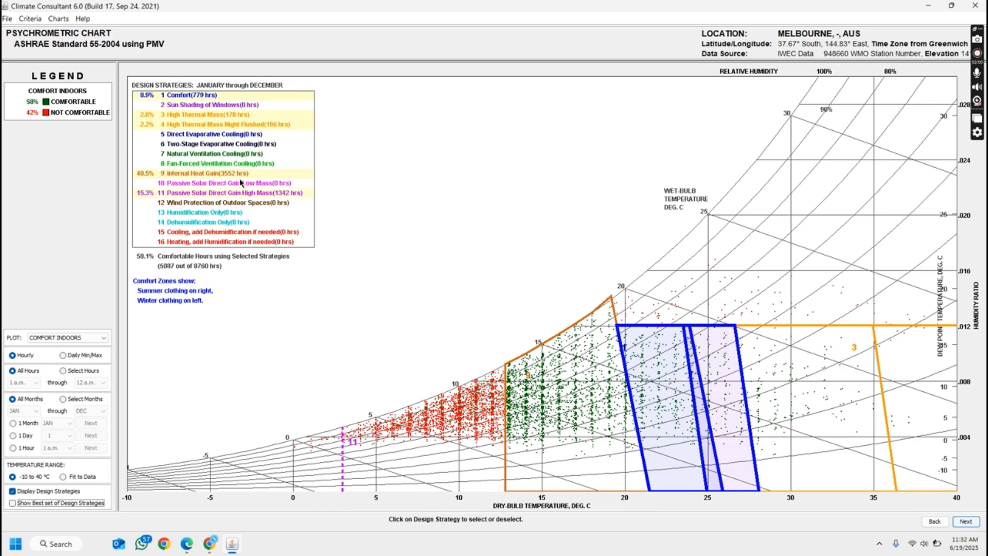
left_click(240, 183)
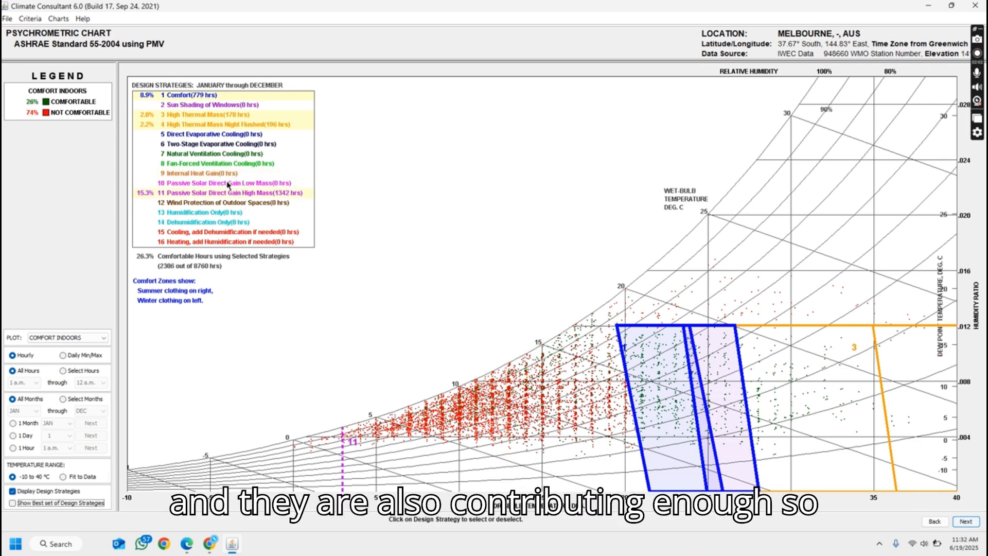
left_click(224, 183)
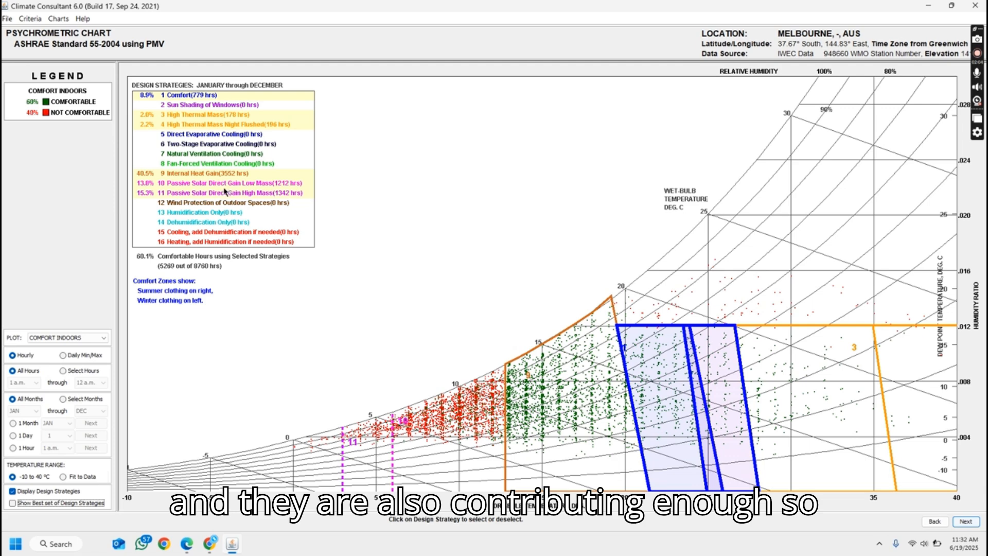
left_click(224, 191)
left_click(223, 185)
left_click(223, 191)
left_click(224, 184)
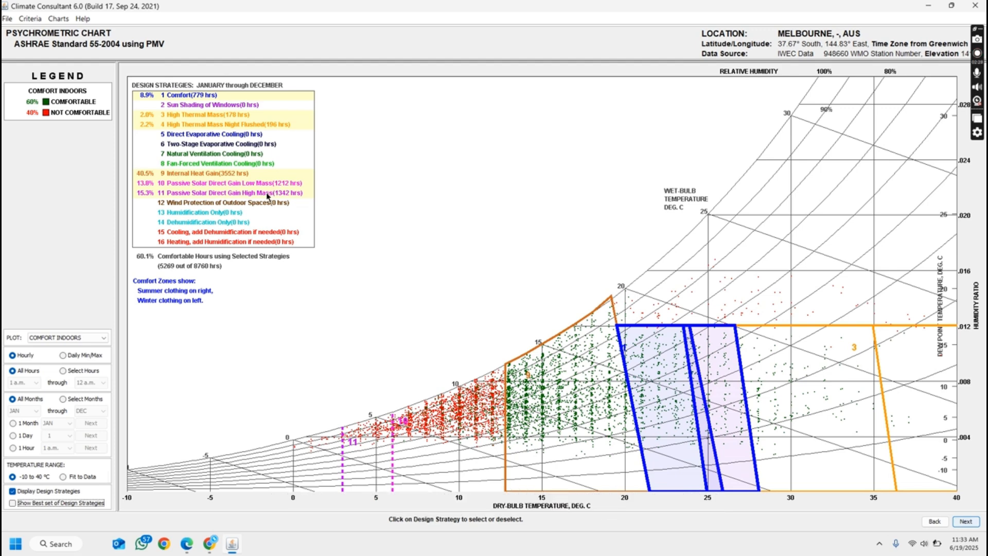
Switch Wind Protection of Outdoor Spaces and Humidification Only on and off to compare comfort, leaving both off.
left_click(241, 203)
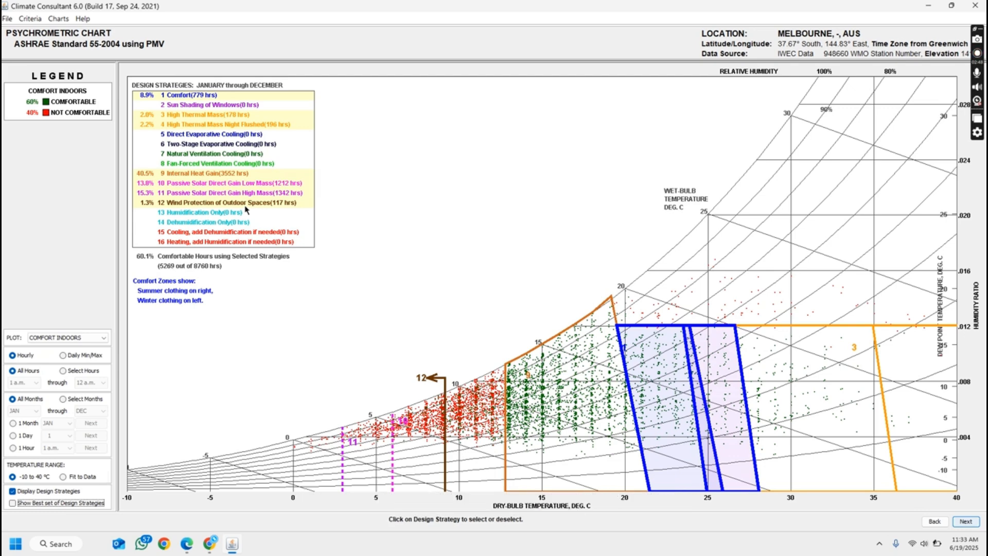
left_click(252, 204)
left_click(252, 204)
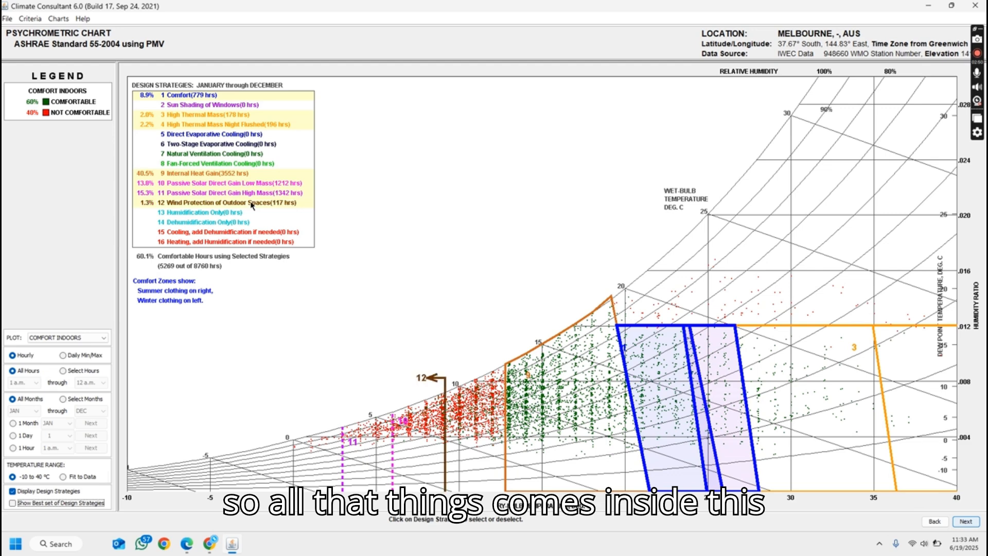
left_click(252, 204)
left_click(252, 203)
left_click(252, 204)
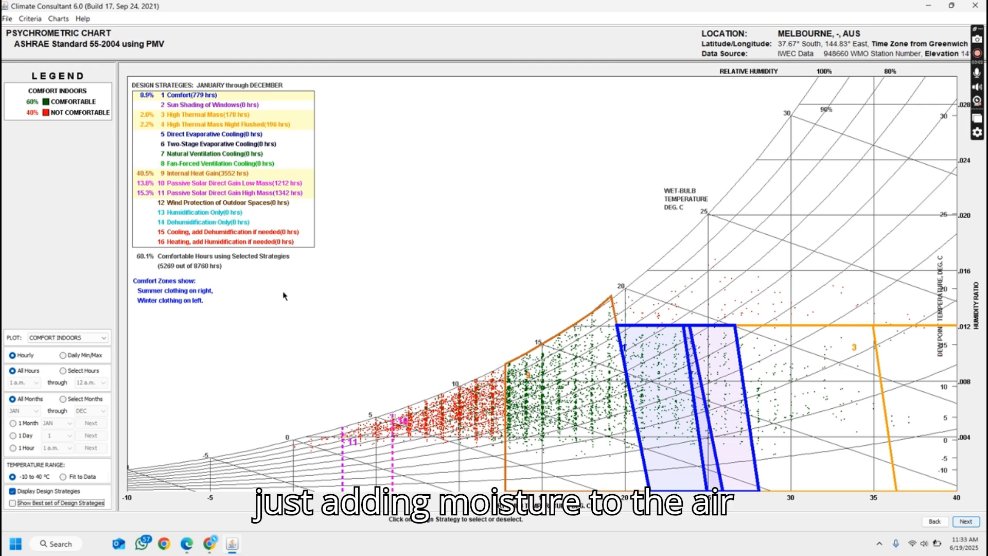
left_click(236, 213)
left_click(236, 214)
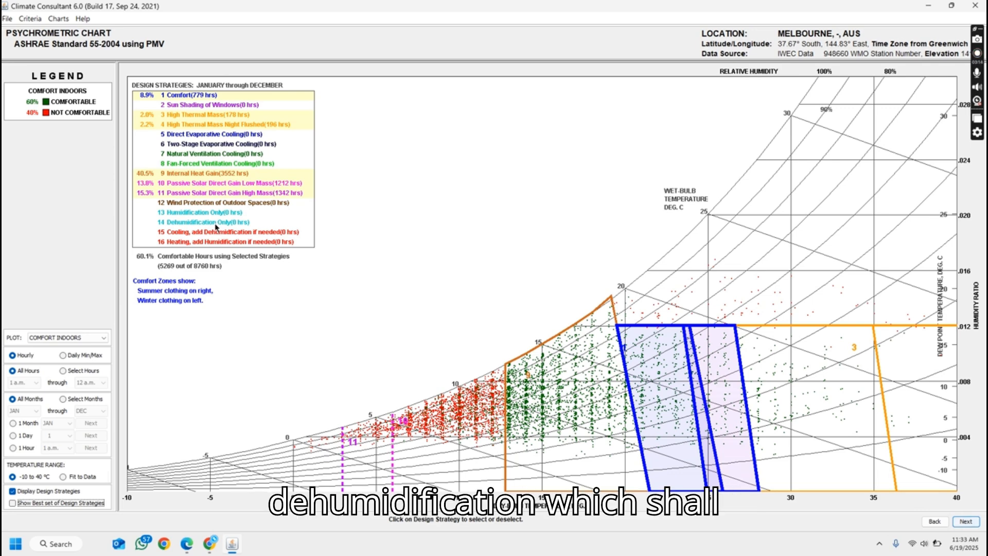
Select the Dehumidification Only, Cooling, add Dehumidification and Heating, add Humidification strategies.
left_click(216, 224)
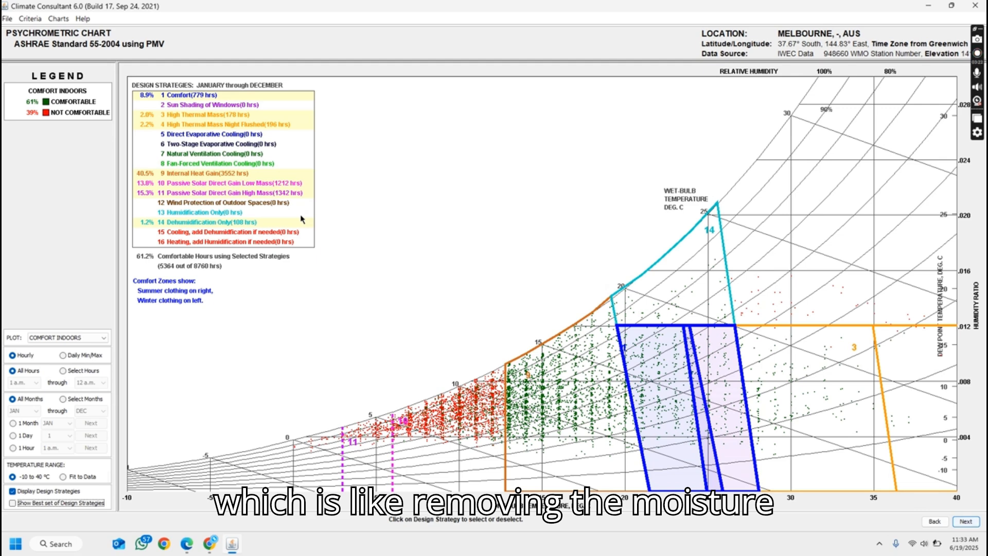
left_click(215, 234)
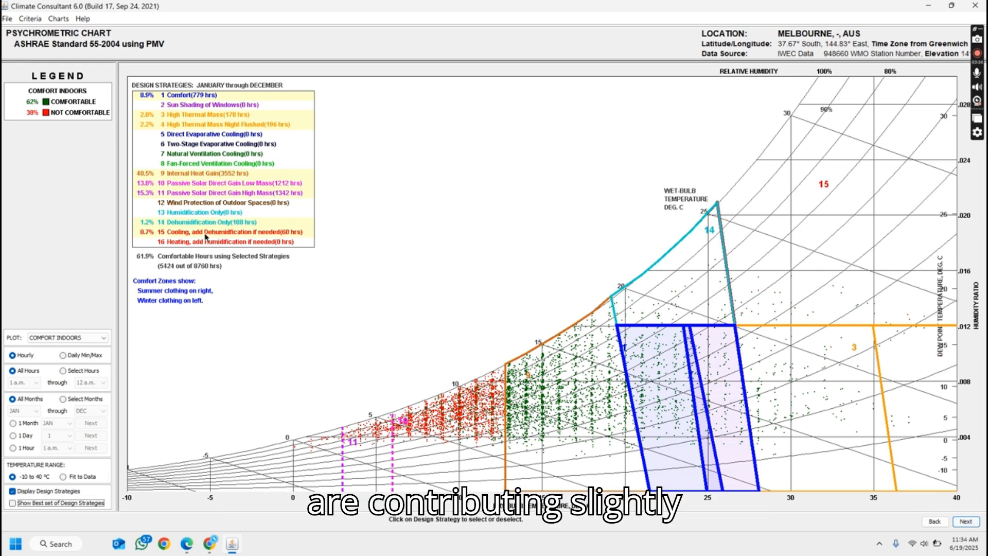
left_click(207, 241)
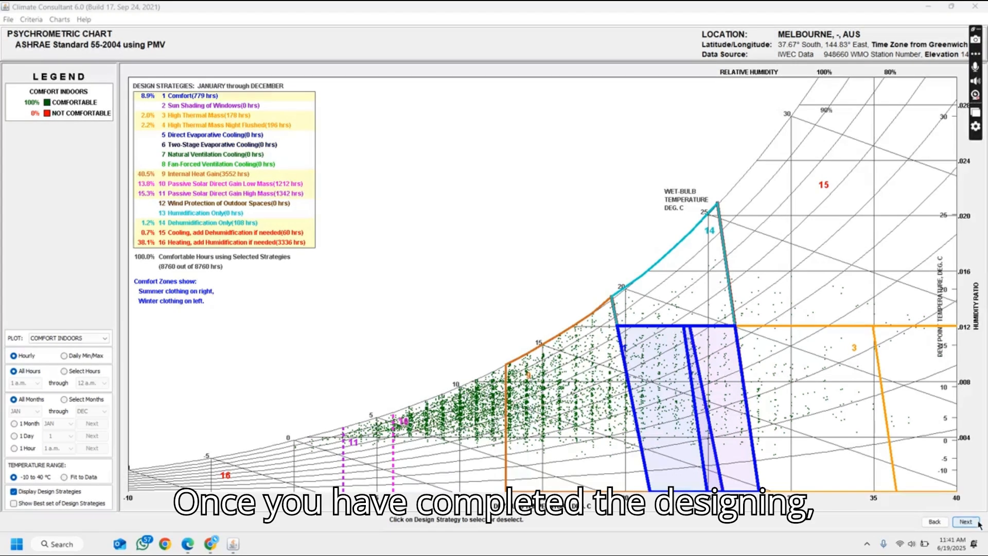
Open the Design Guidelines list and view the sketch for guideline 20 on double pane high performance glazing.
left_click(966, 521)
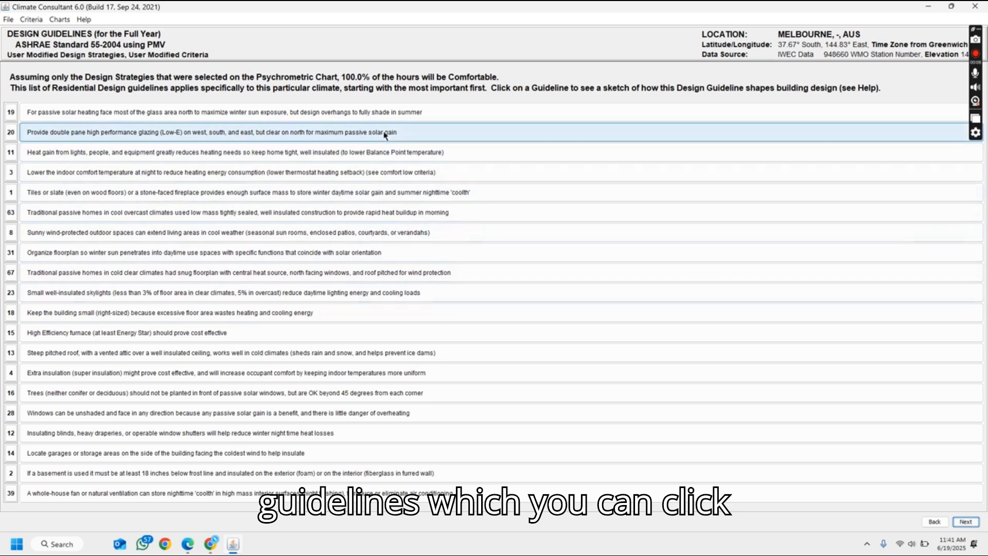
left_click(385, 134)
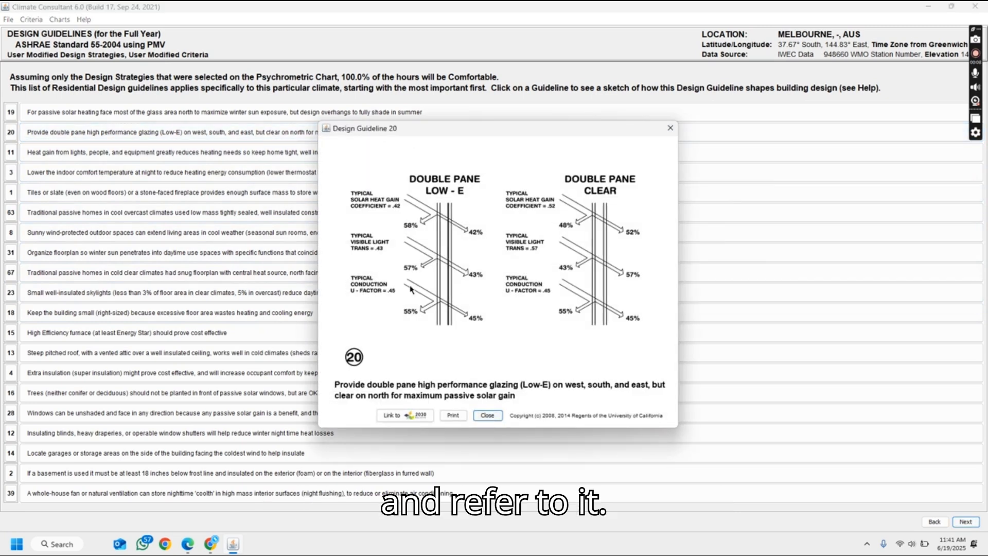
left_click(670, 128)
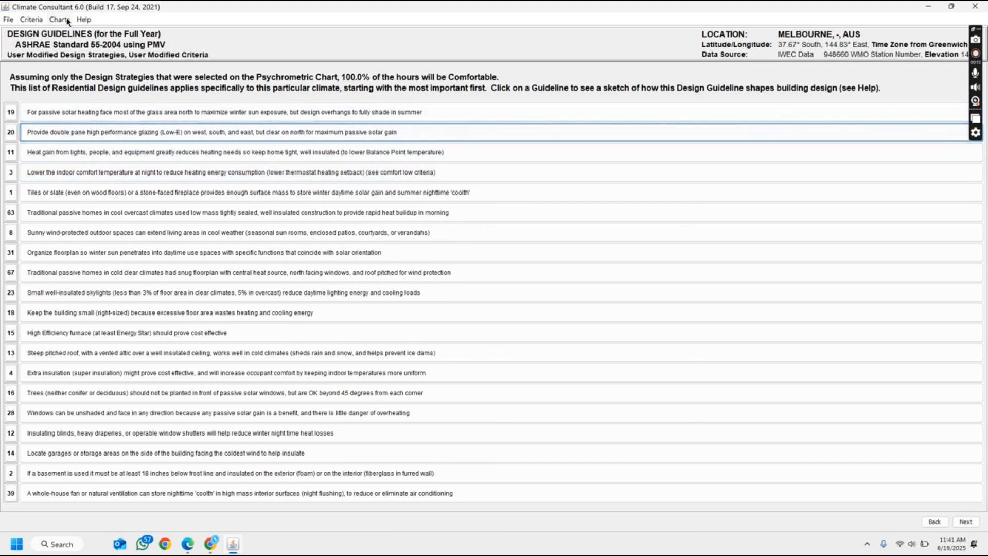
Return through the charts to the Temperature Range chart and set its temperature range to Fit to Data.
left_click(932, 523)
left_click(932, 523)
left_click(933, 523)
left_click(932, 523)
left_click(932, 523)
left_click(933, 523)
left_click(933, 522)
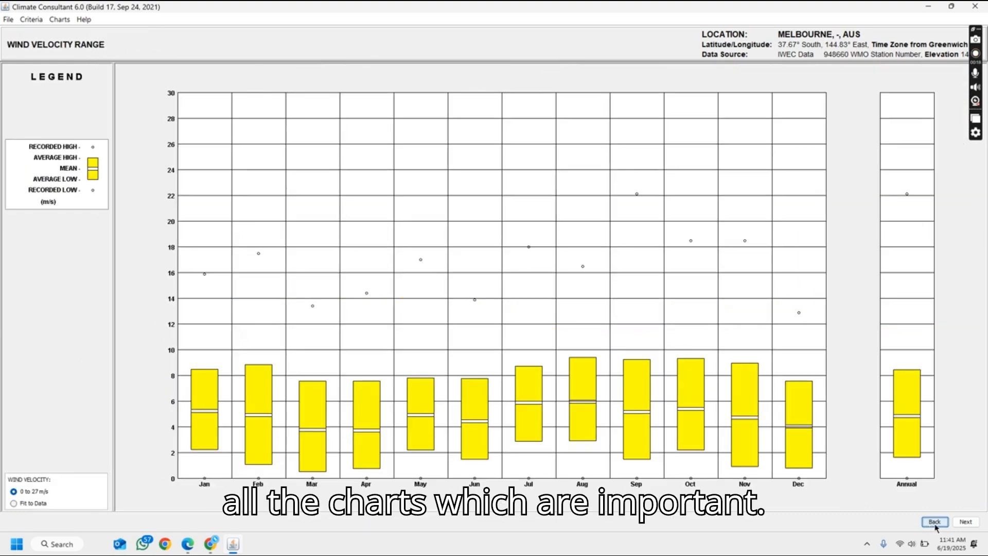
left_click(935, 523)
left_click(935, 522)
left_click(934, 522)
left_click(934, 522)
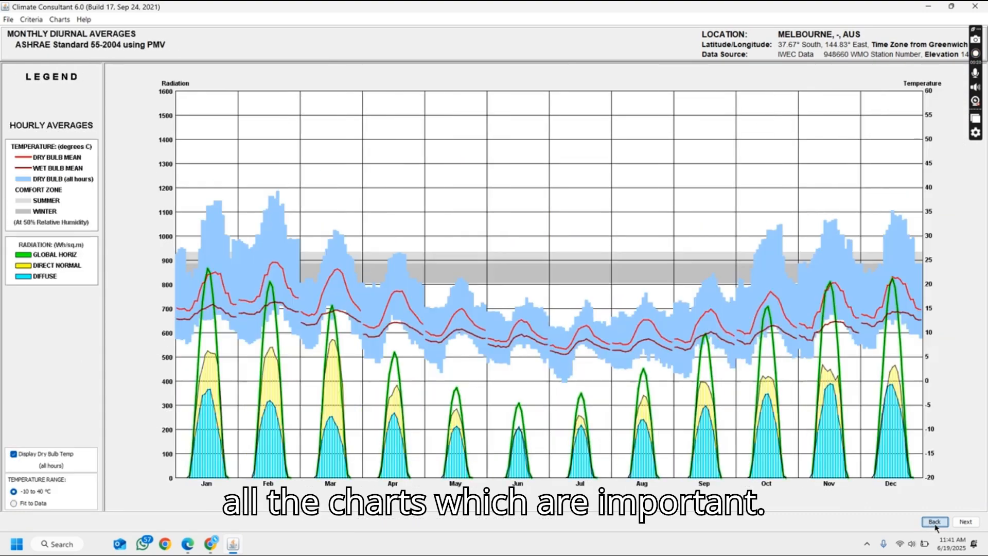
left_click(934, 523)
left_click(934, 523)
left_click(964, 522)
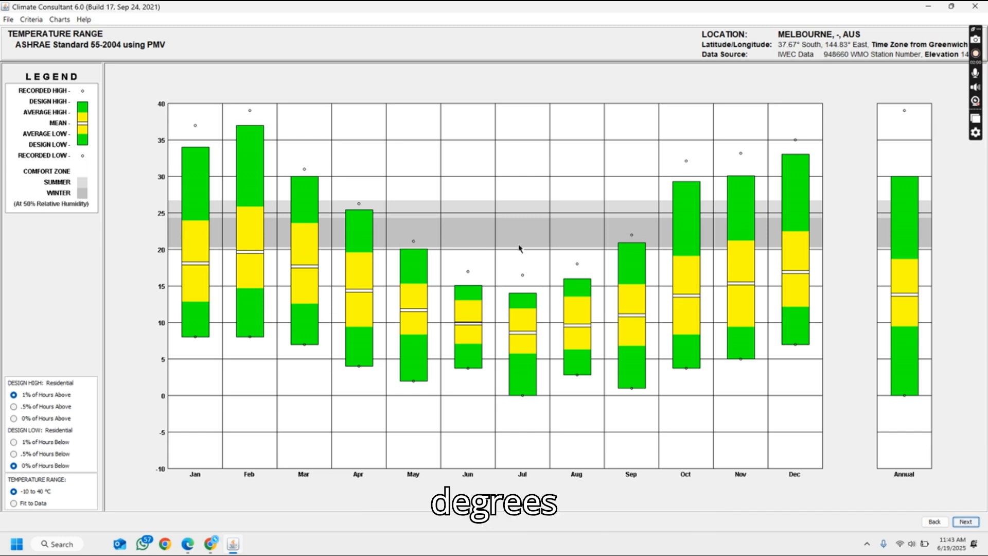
left_click(34, 503)
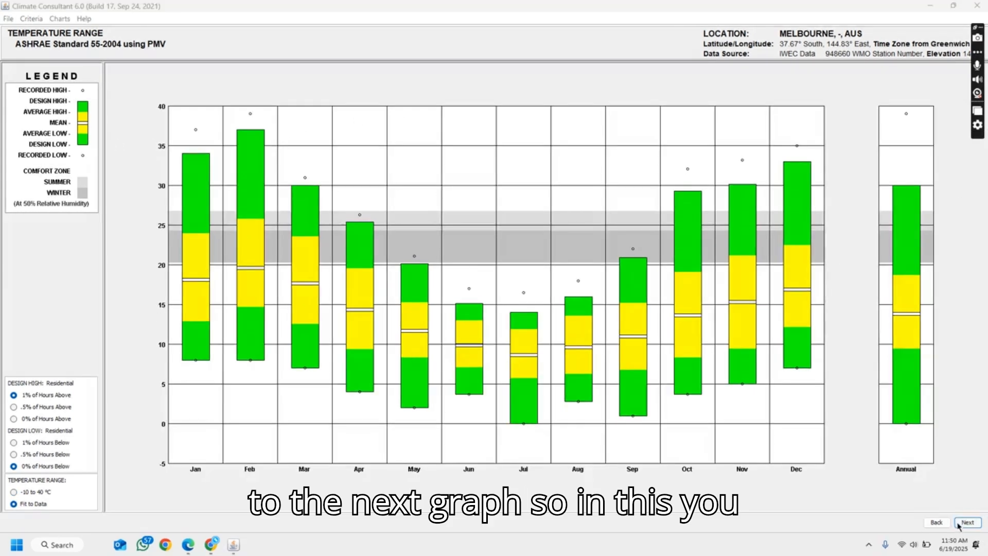
Review the Monthly Diurnal Averages and Wind Velocity Range charts on the way to the Sun Shading Chart.
left_click(966, 522)
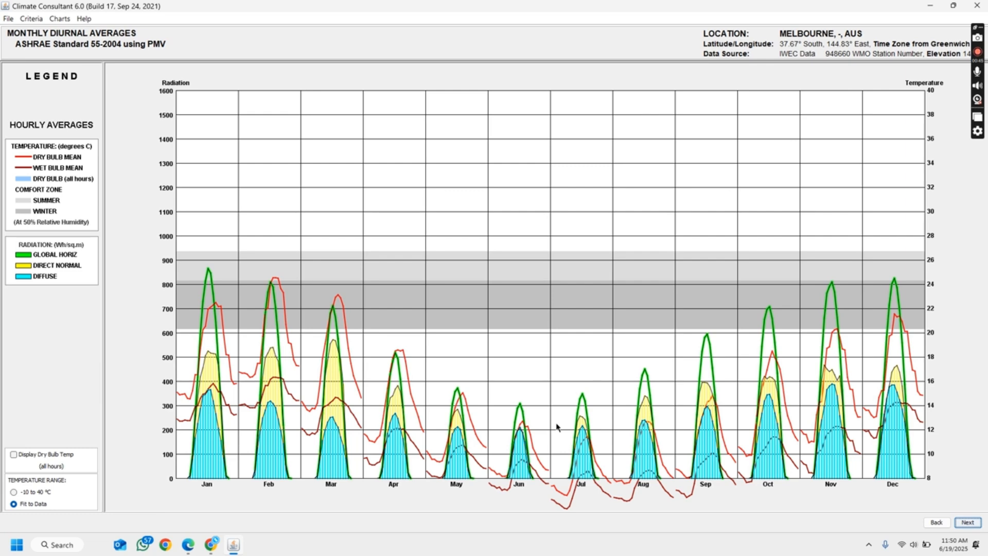
left_click(967, 522)
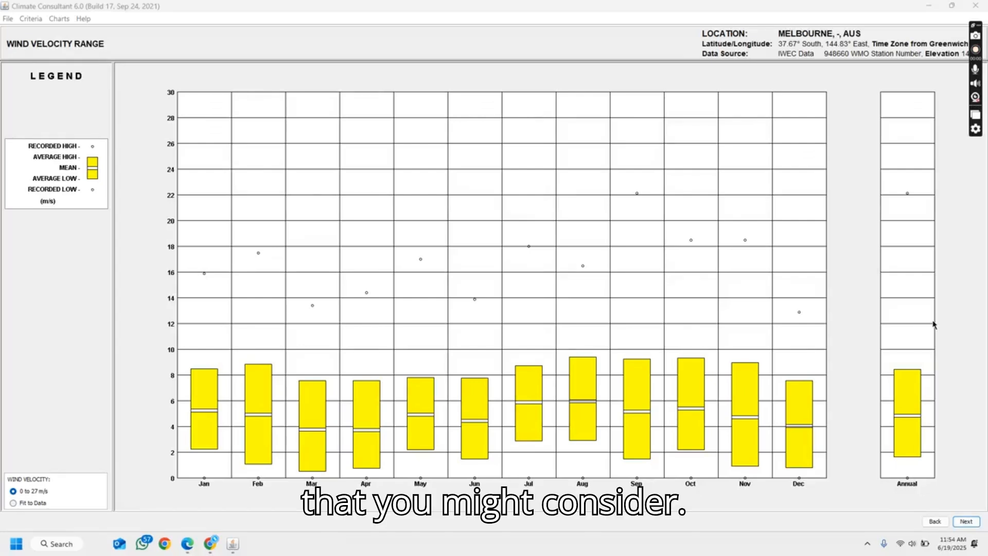
left_click(969, 522)
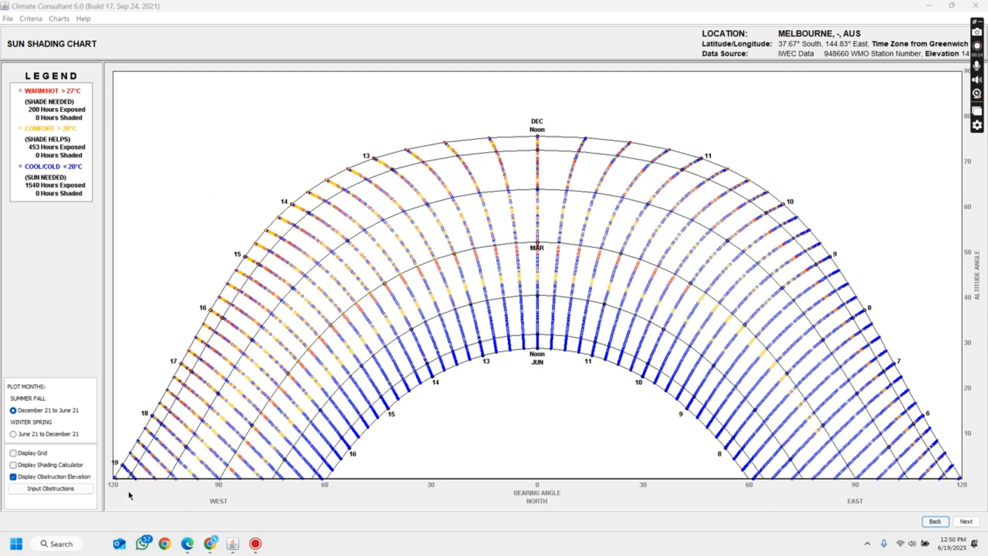
Display the shading calculator and adjust its overhang to about 49° altitude and its west-side limit to about 70° bearing.
left_click(13, 465)
left_click(948, 113)
left_click_drag(532, 263, 550, 257)
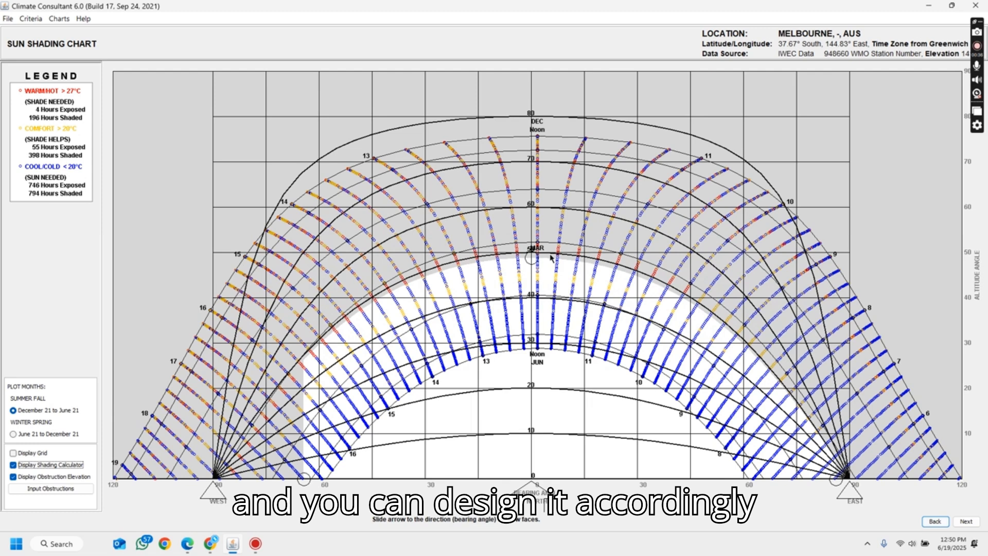
left_click_drag(304, 481, 287, 479)
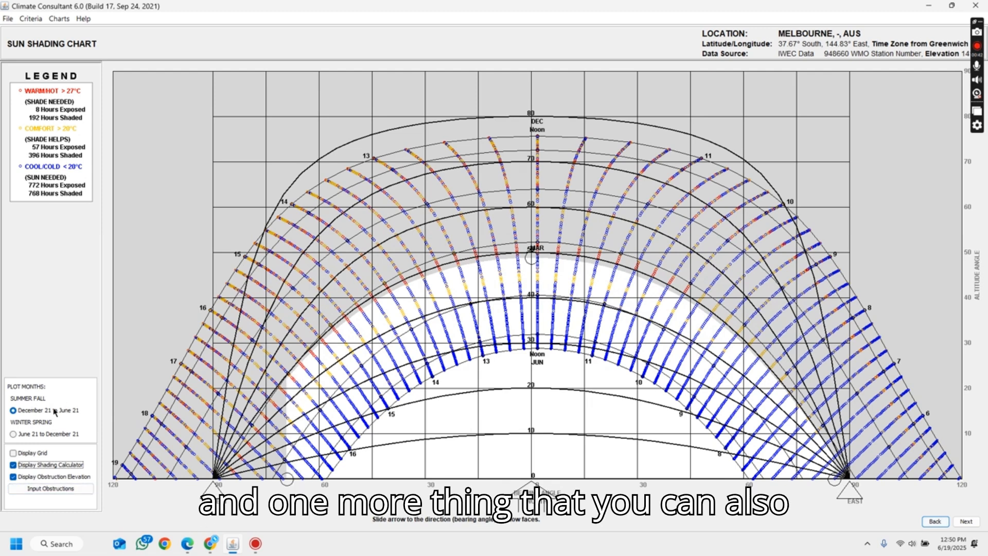
Add a west (W) shading obstruction of type Neighboring Structure (distance, height), with height 30 and horizontal distance 5.
left_click(52, 488)
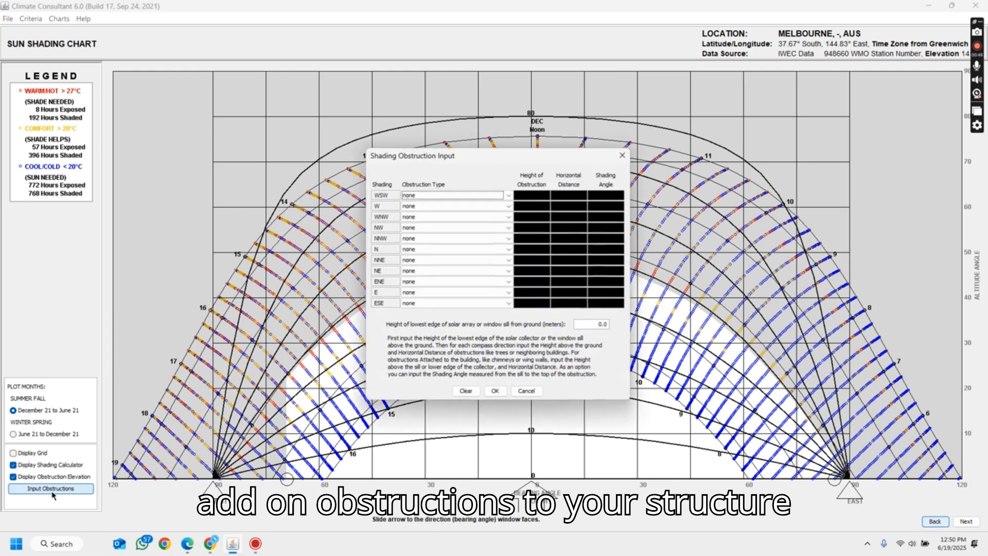
left_click(465, 205)
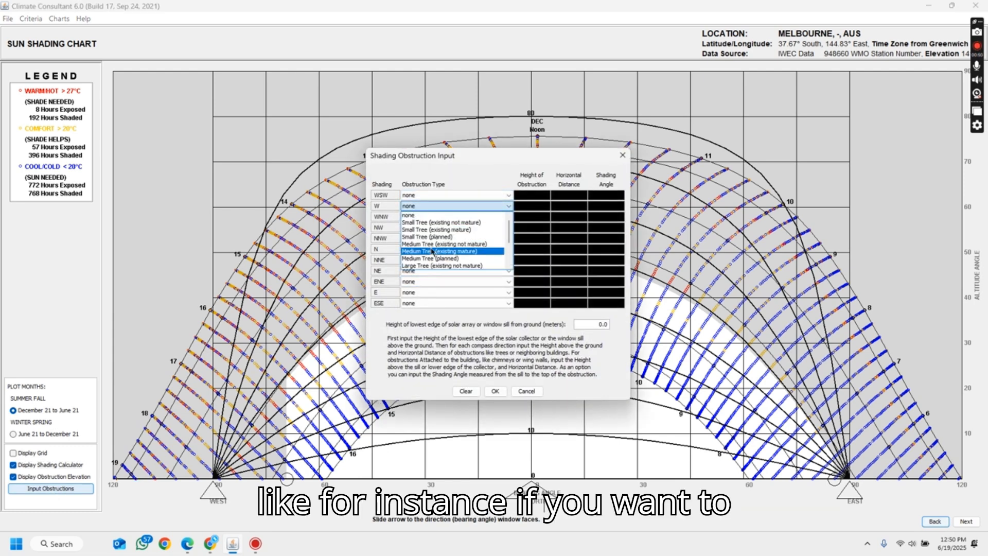
scroll(434, 251, "down", 2)
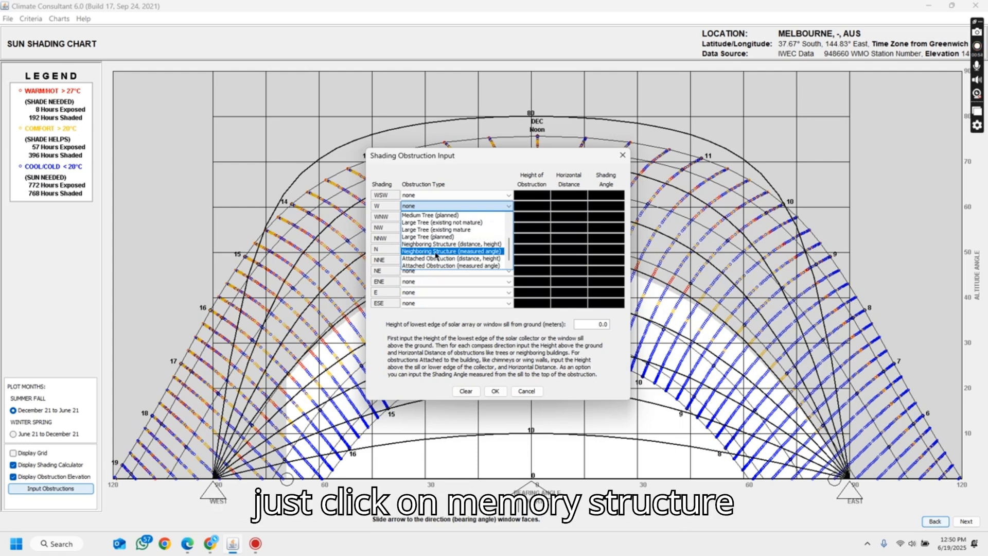
left_click(434, 244)
left_click(532, 203)
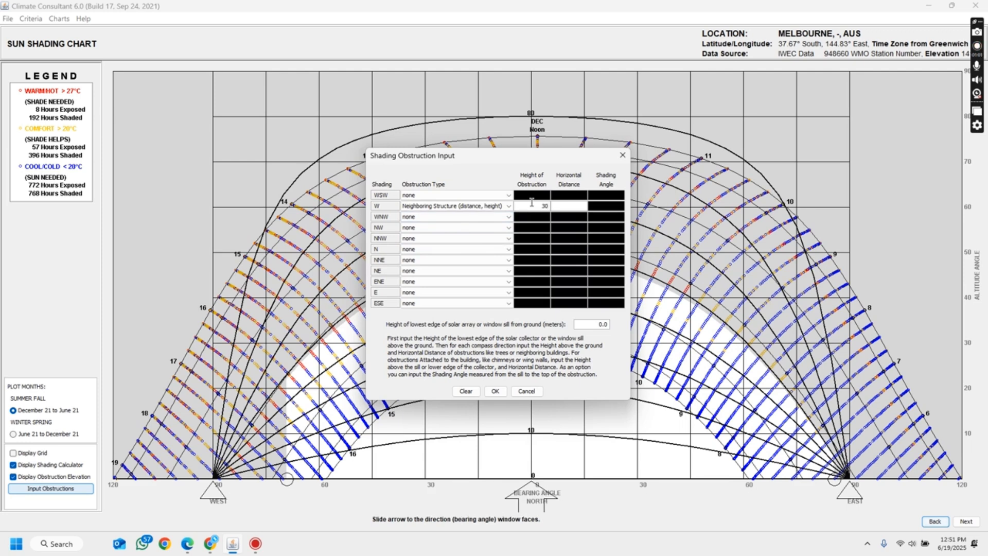
left_click(578, 206)
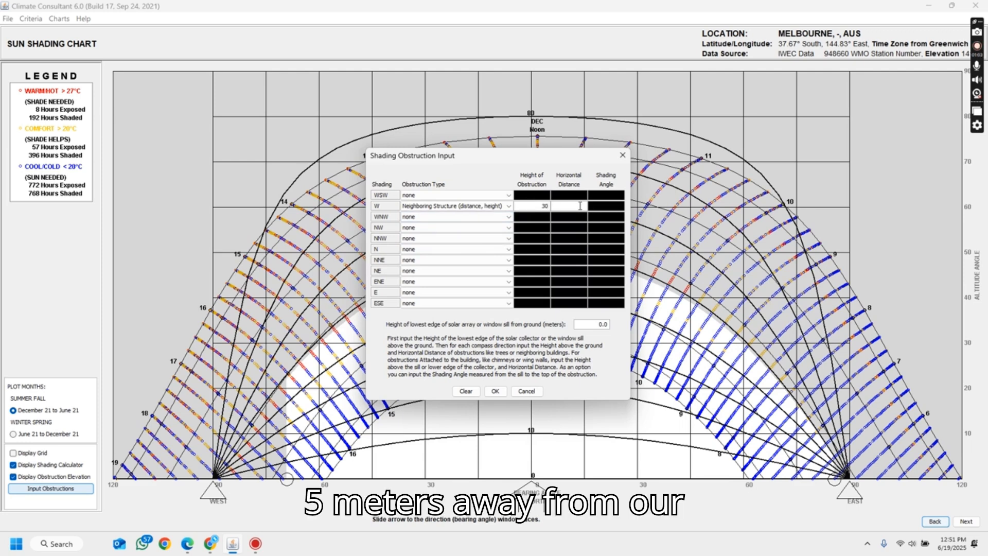
type("5")
left_click(495, 391)
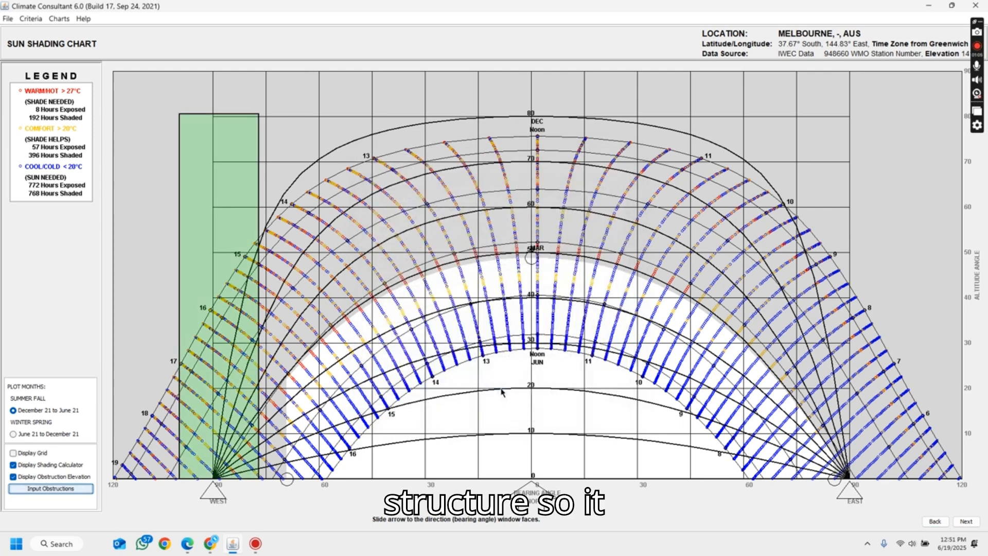